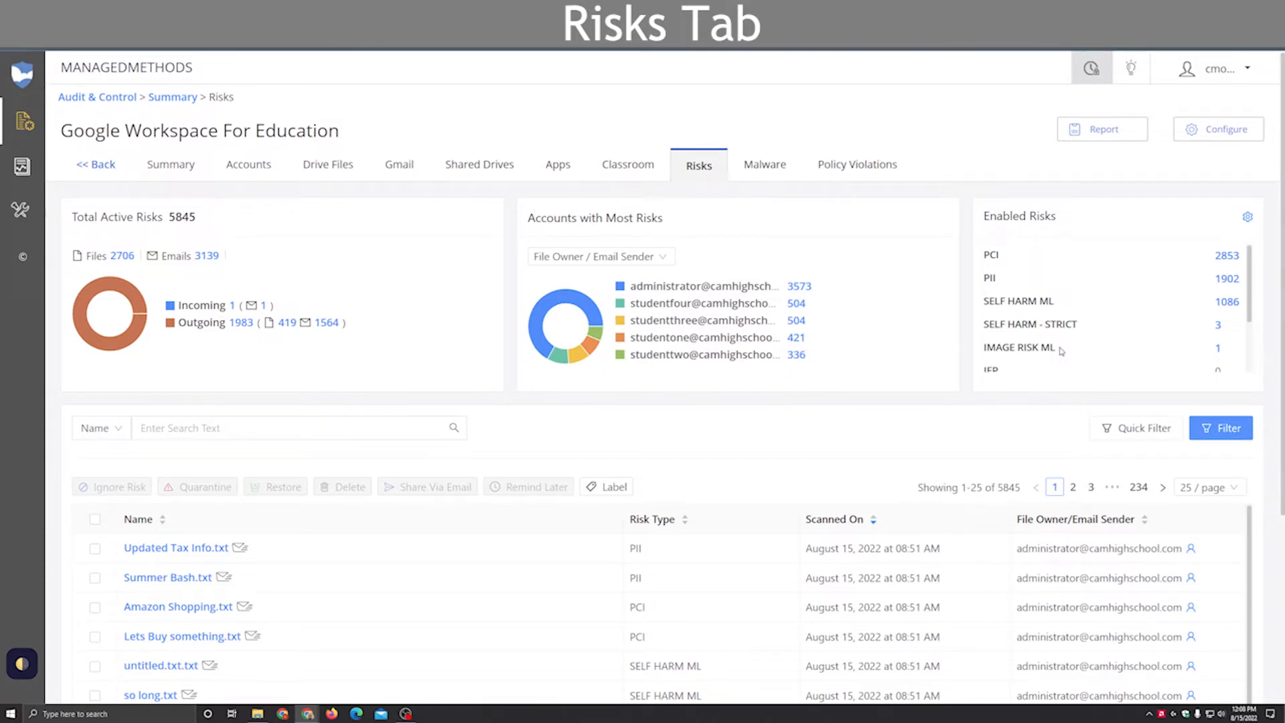
Step: Review the enabled risks list and the full set of risk types that can be enabled
scroll(1044, 339, "down", 2)
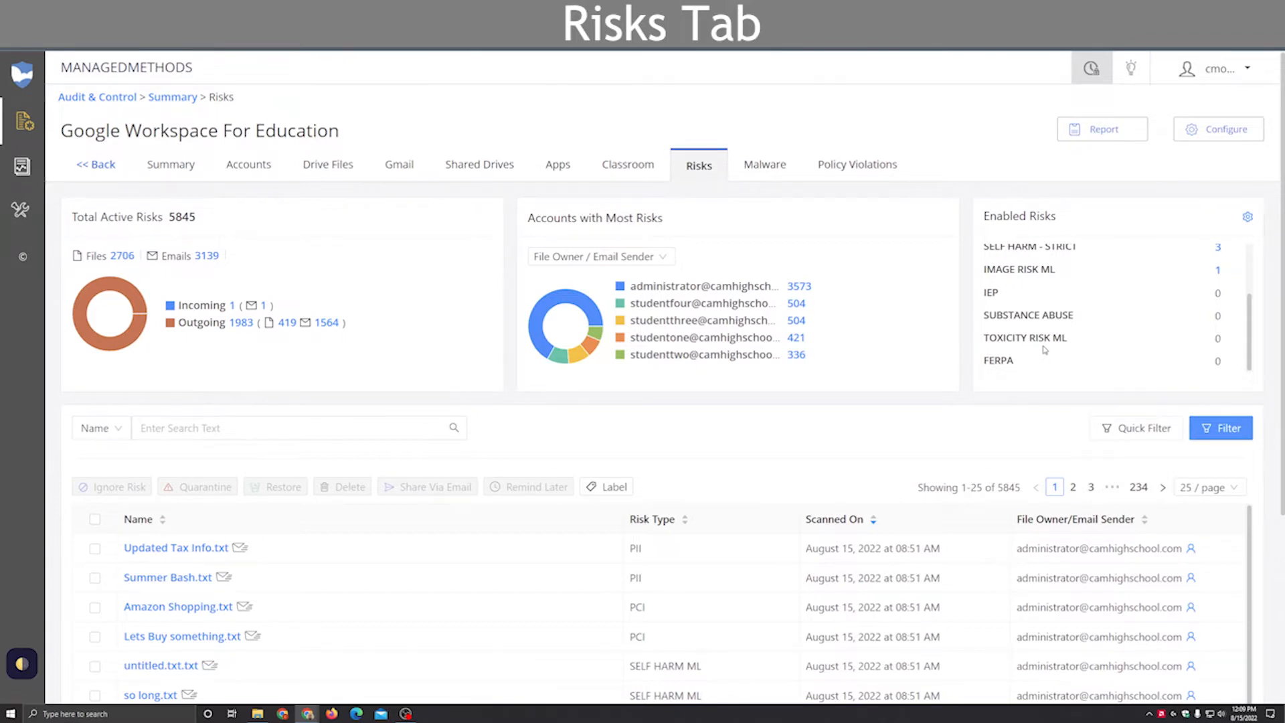
scroll(1042, 348, "up", 3)
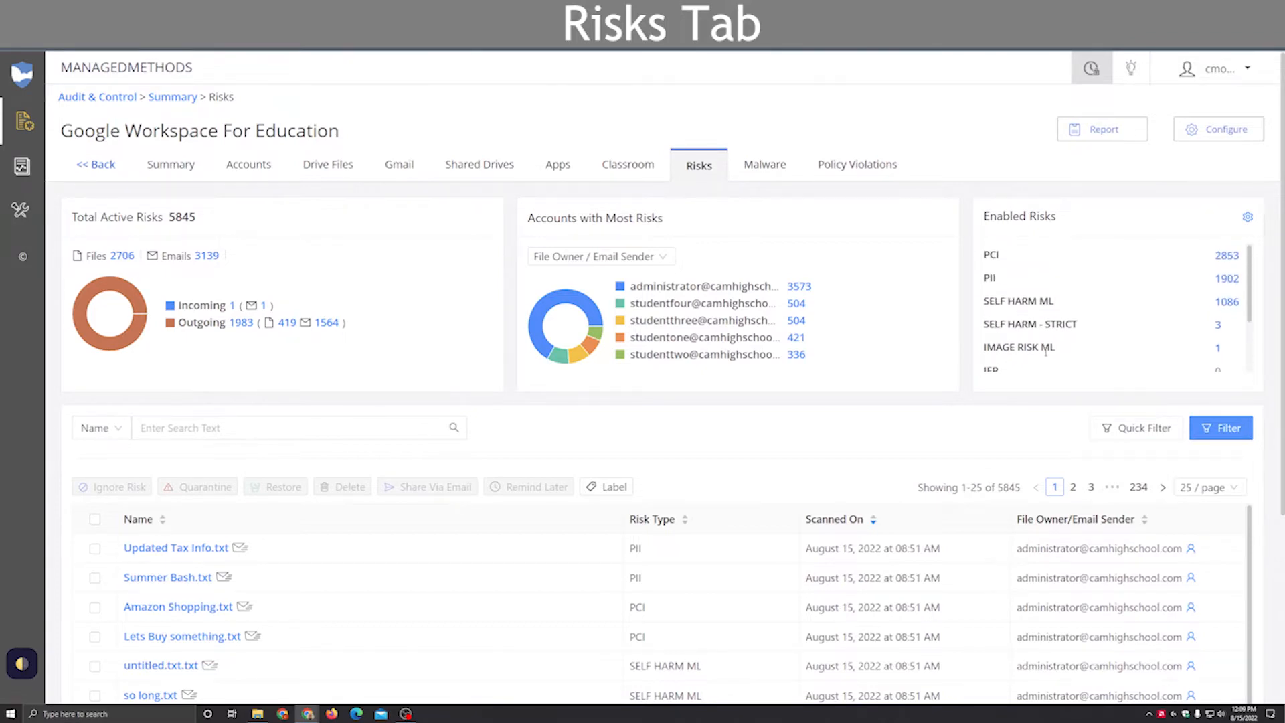
left_click(1249, 219)
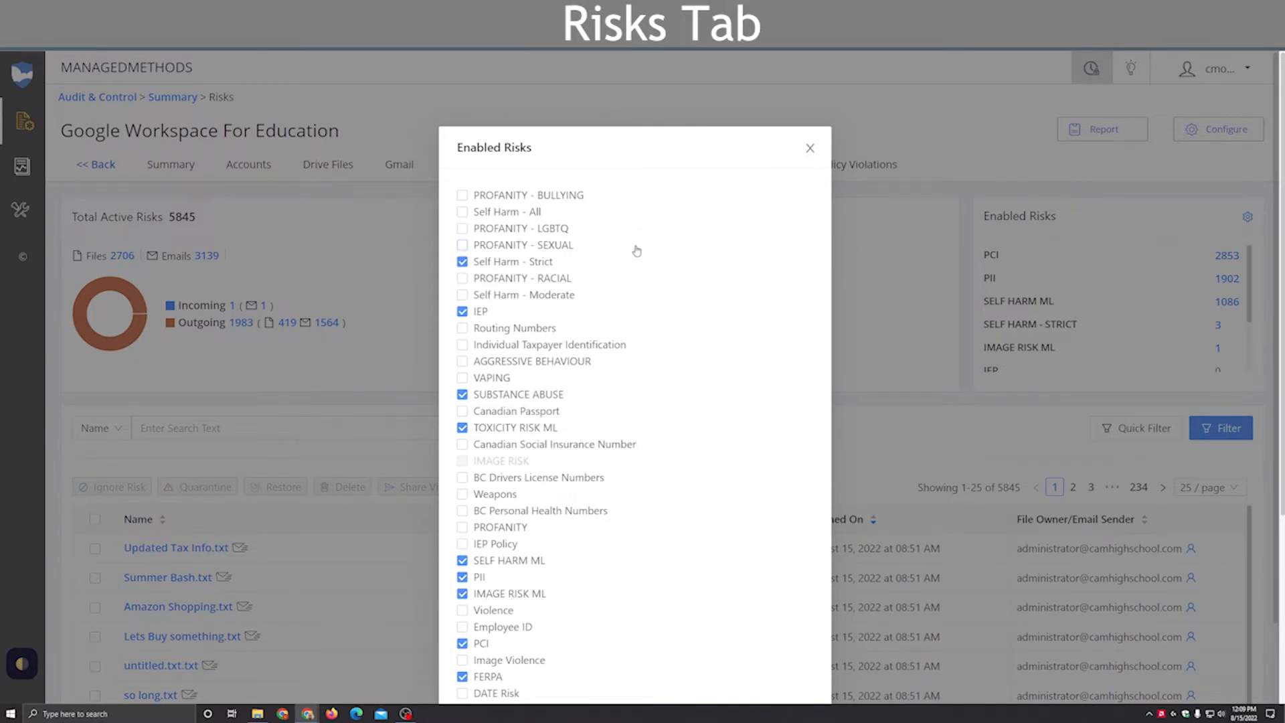
left_click(810, 149)
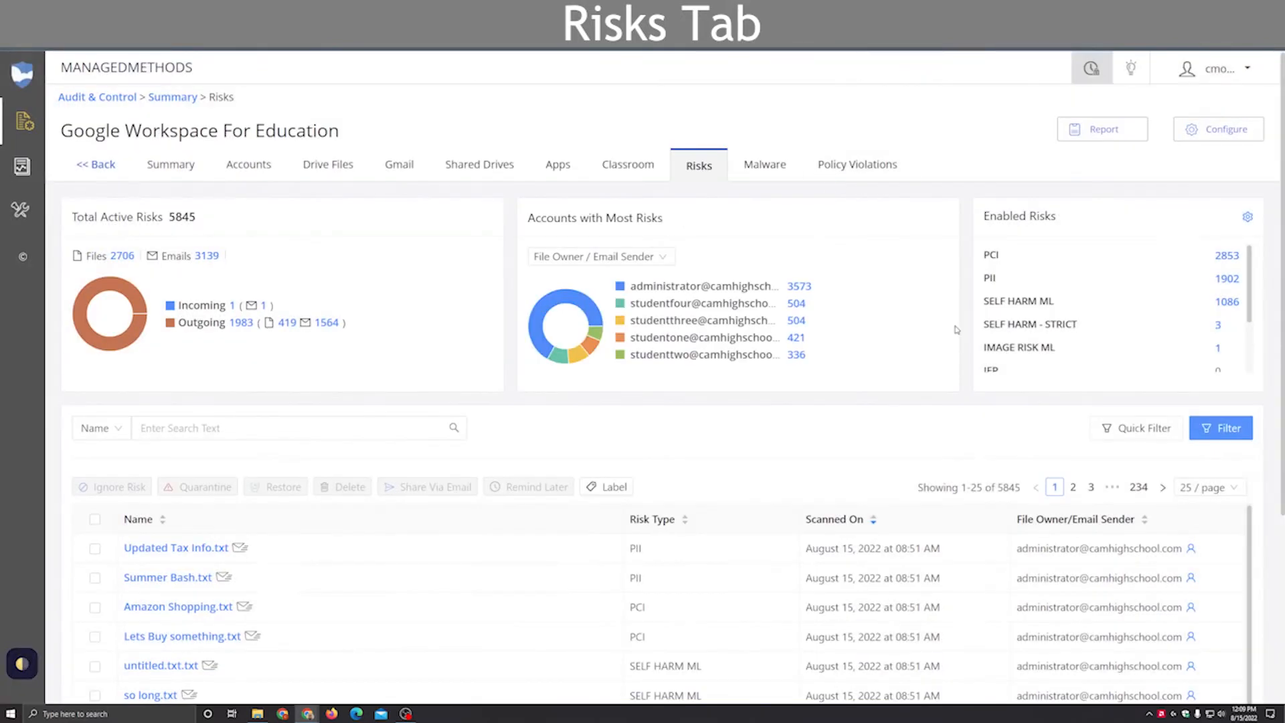
Step: Filter the risks list to PII and apply the Files To Outside Domain quick filter
left_click(1229, 280)
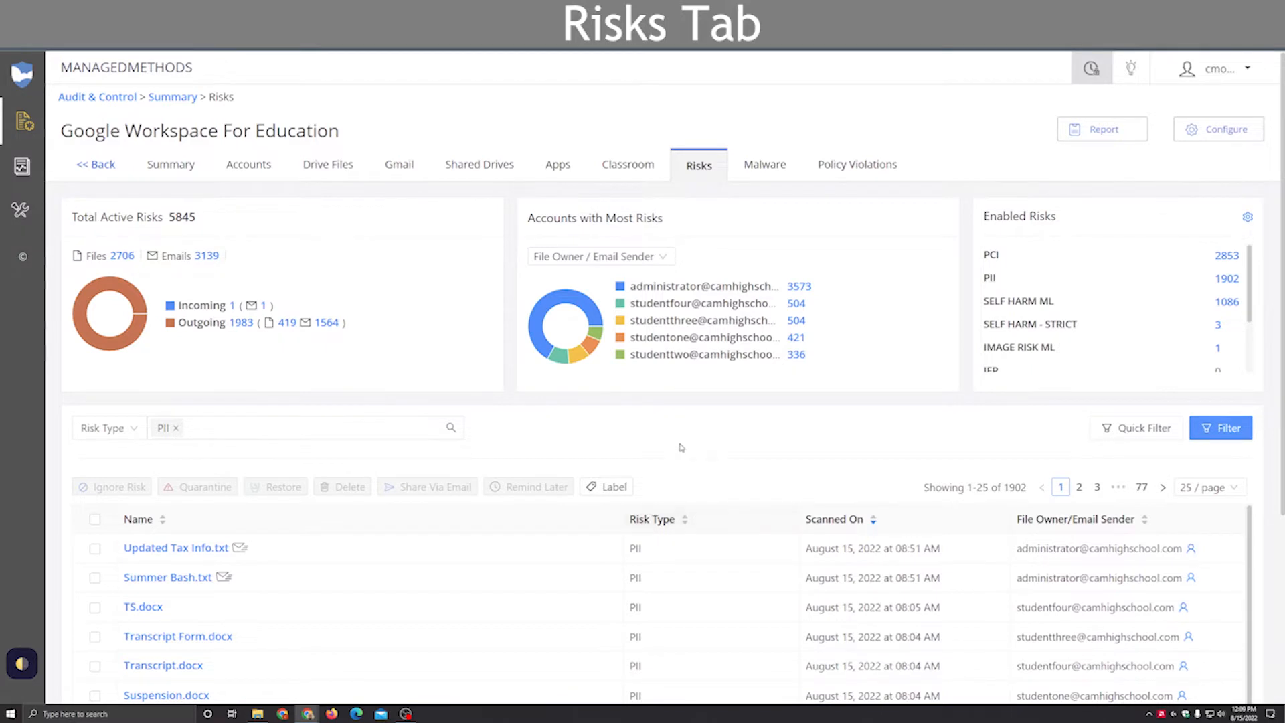
scroll(682, 450, "down", 2)
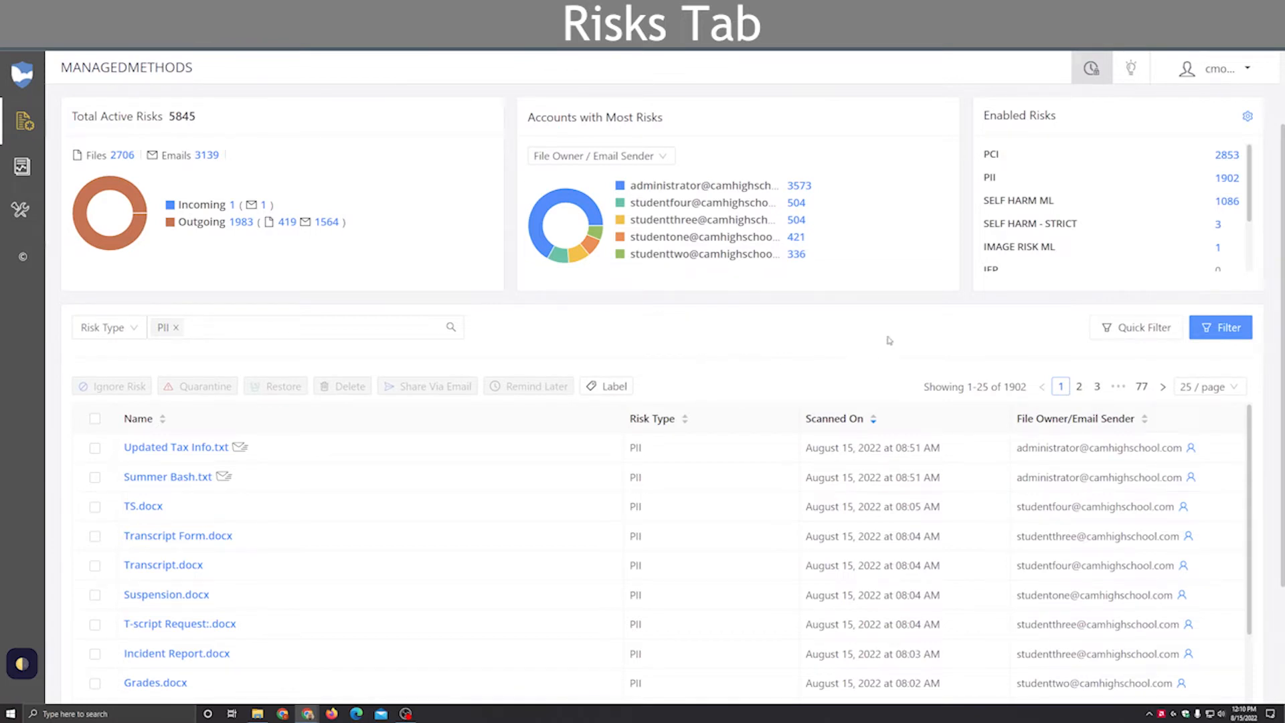
left_click(1101, 334)
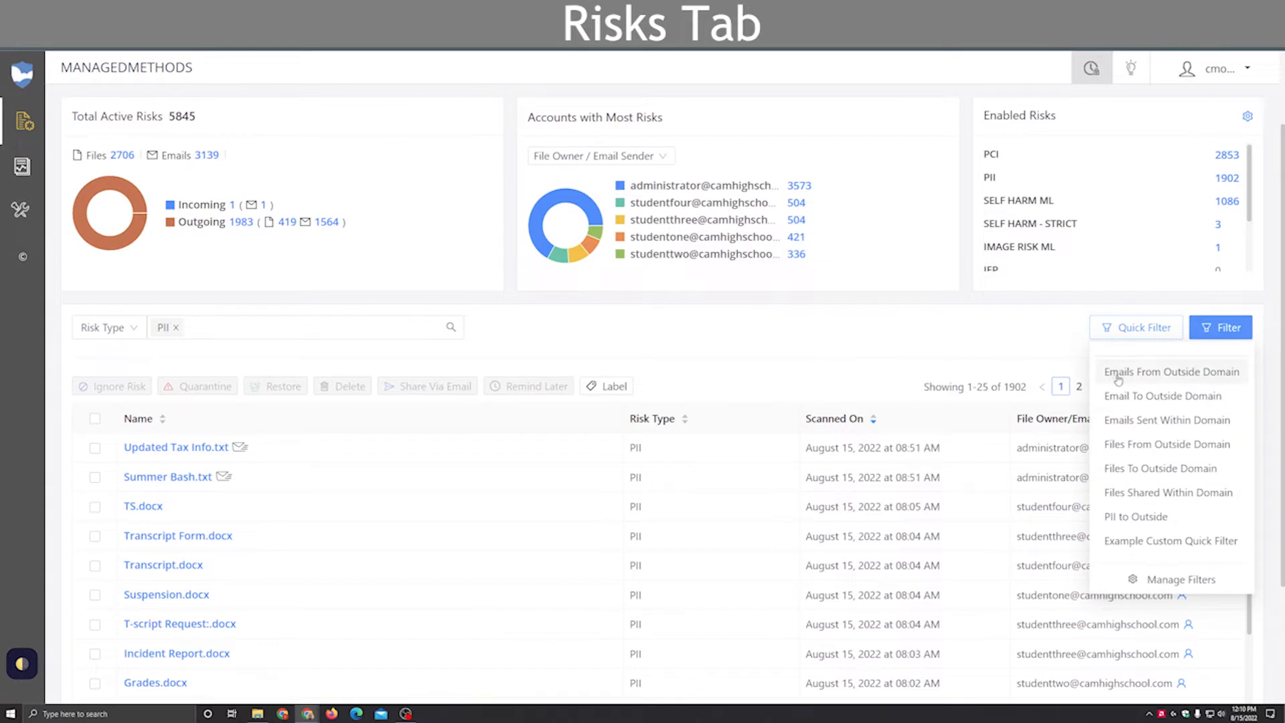
left_click(1121, 470)
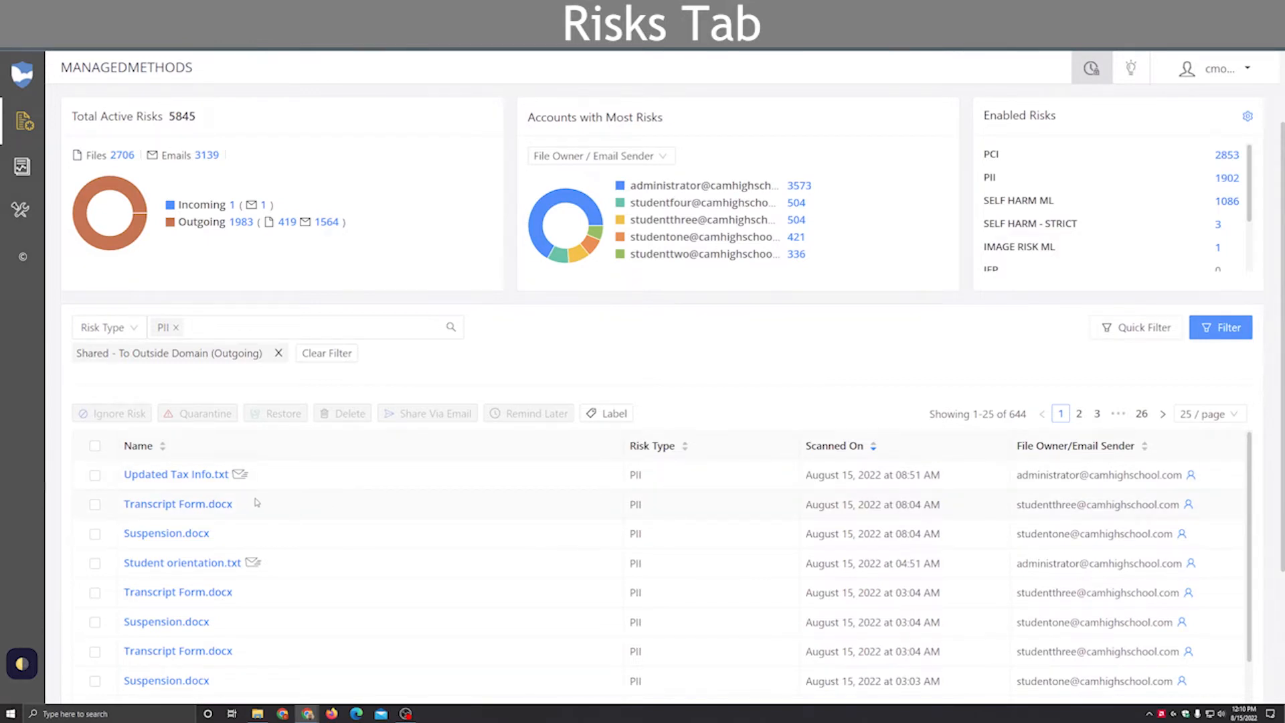
Step: Open the details of the first Transcript Form.docx and examine its external domain shares, holders, owner and source
left_click(168, 506)
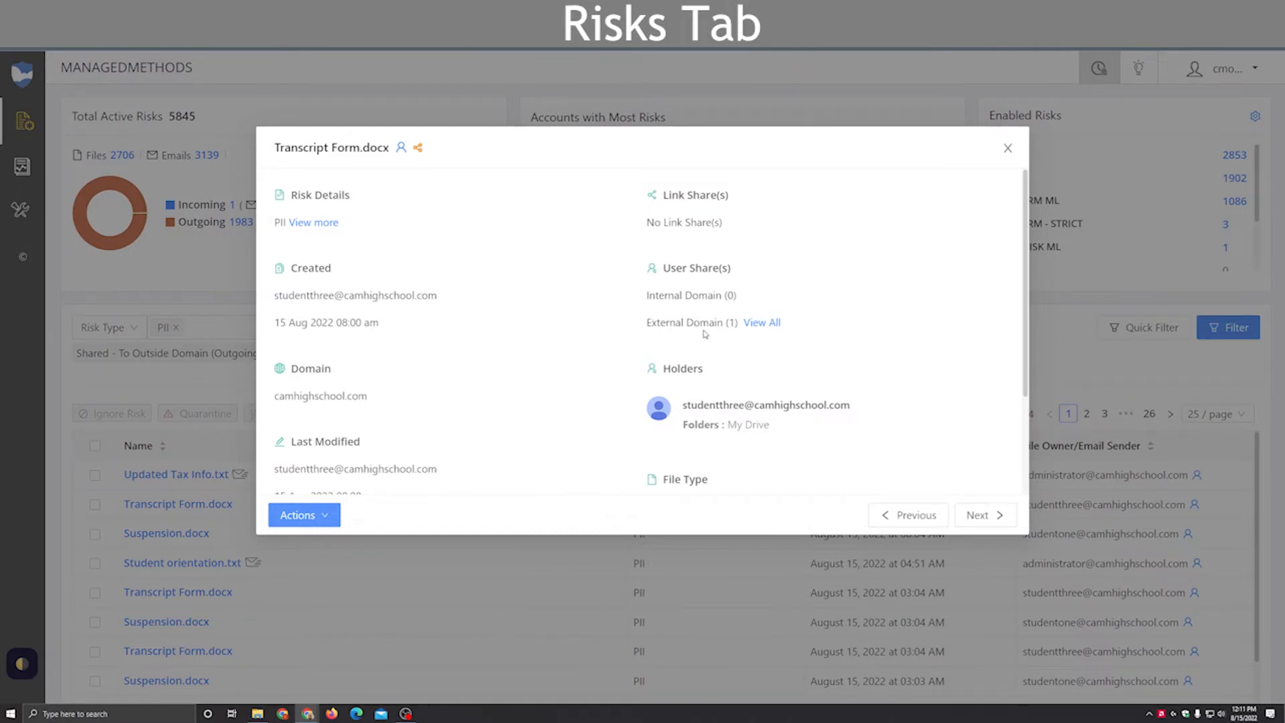
left_click(762, 324)
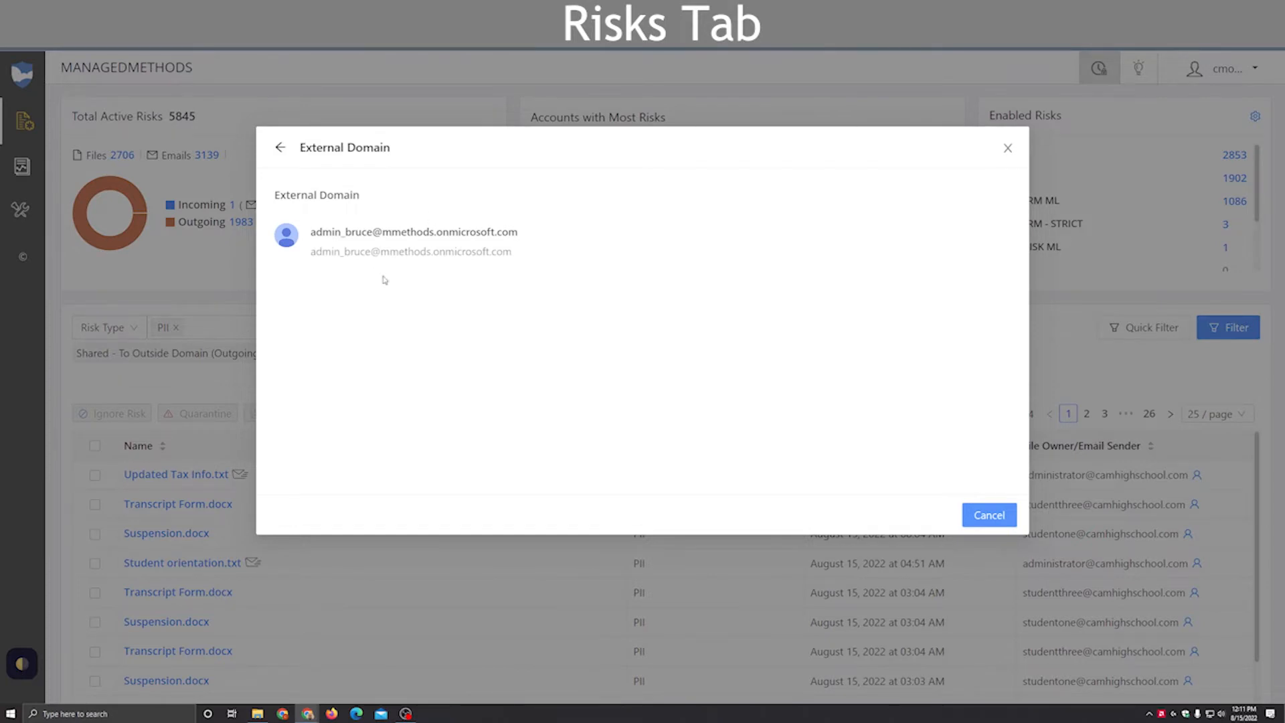
left_click(279, 148)
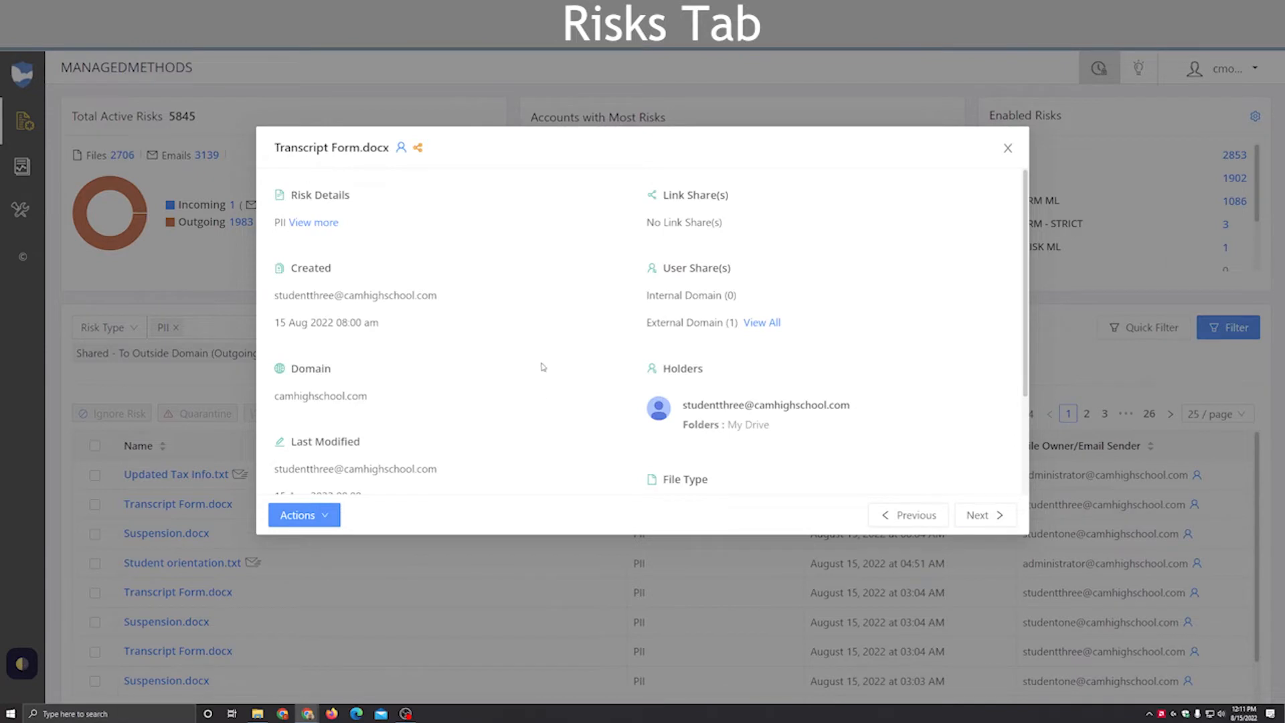
scroll(479, 357, "down", 1)
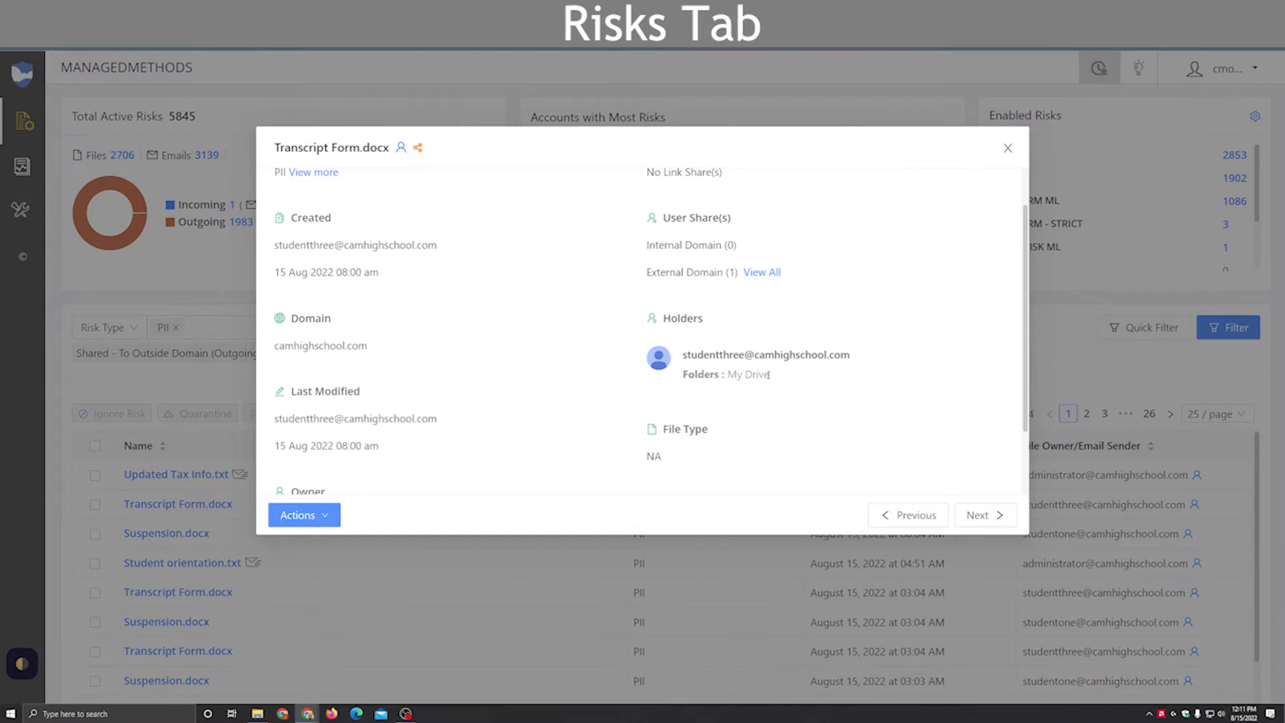
scroll(594, 355, "down", 2)
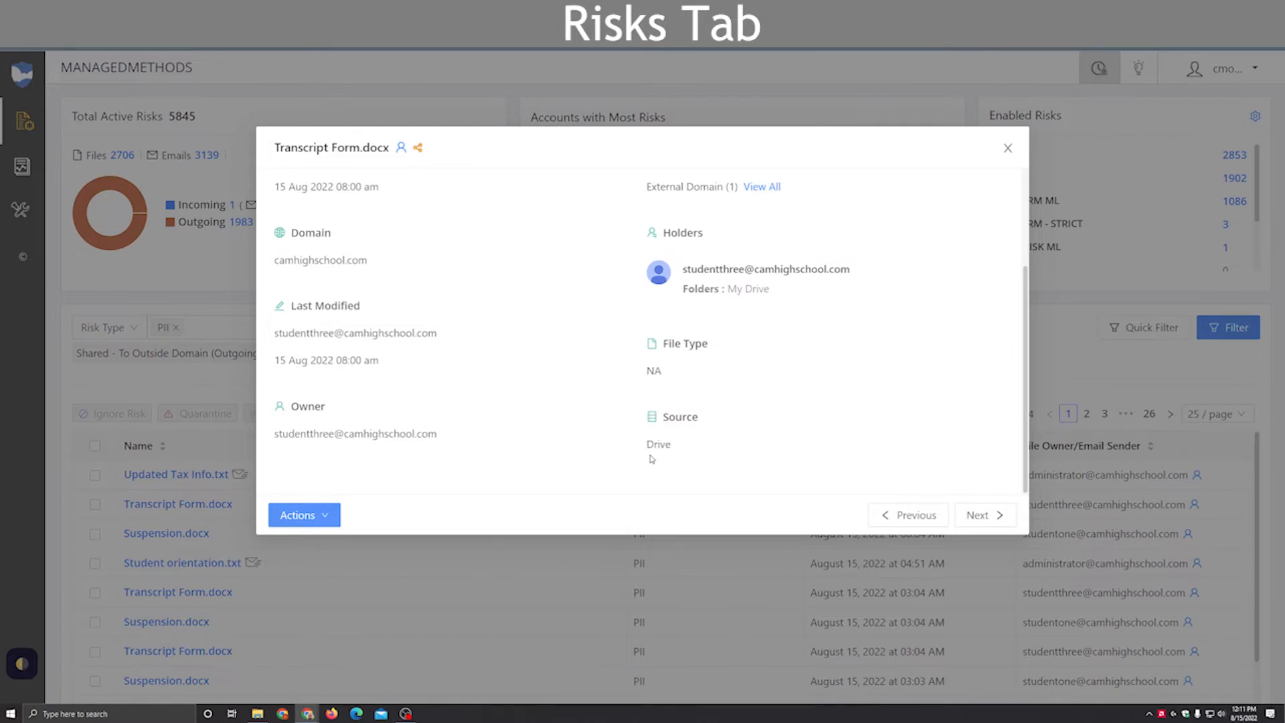
scroll(652, 455, "up", 2)
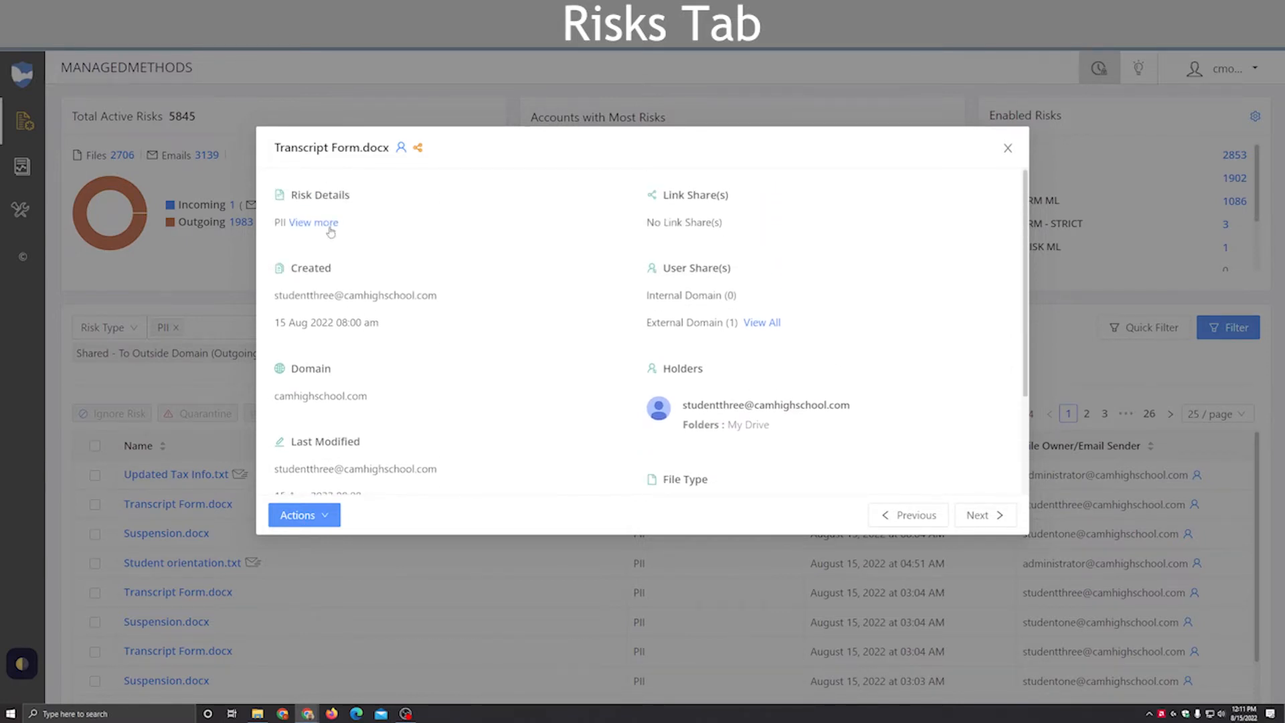
Step: View the PII risk details of Transcript Form.docx and return to the file's details
left_click(331, 228)
left_click(330, 228)
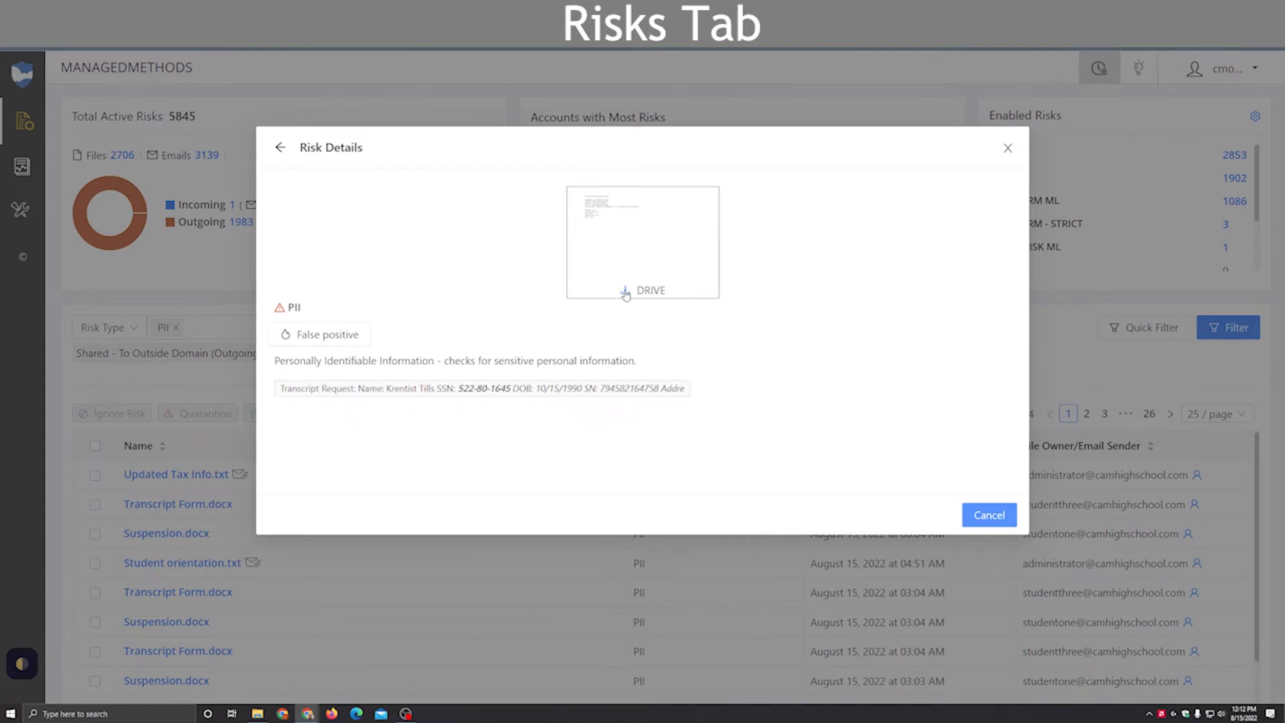
left_click(279, 148)
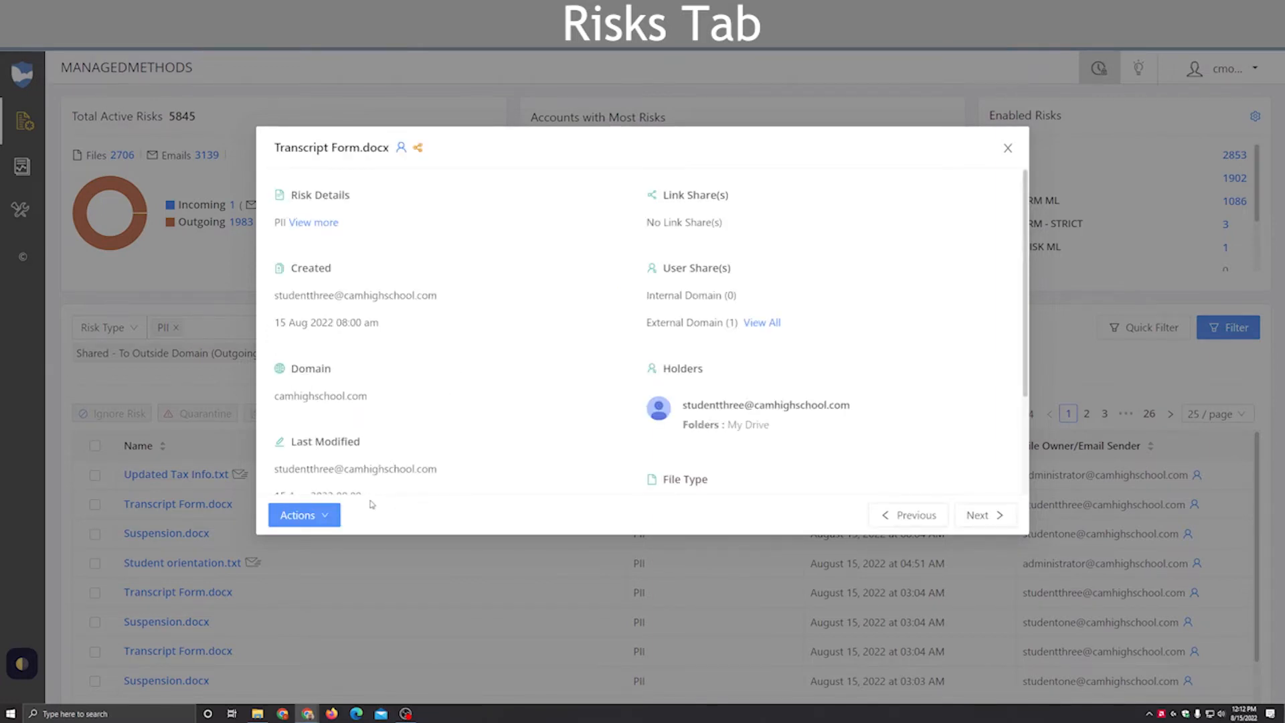
Step: Open the Share Via Email form for Transcript Form.docx, try the Mask the Risk option, and go back without sending
left_click(325, 517)
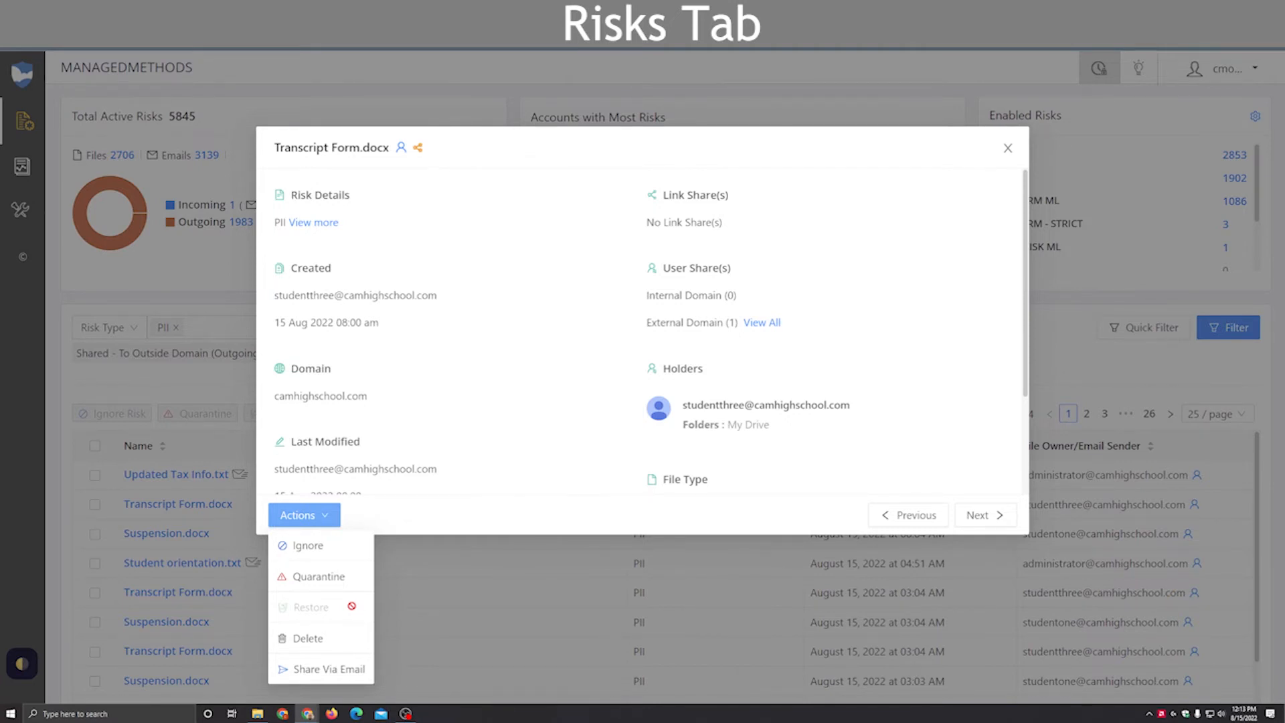
left_click(331, 669)
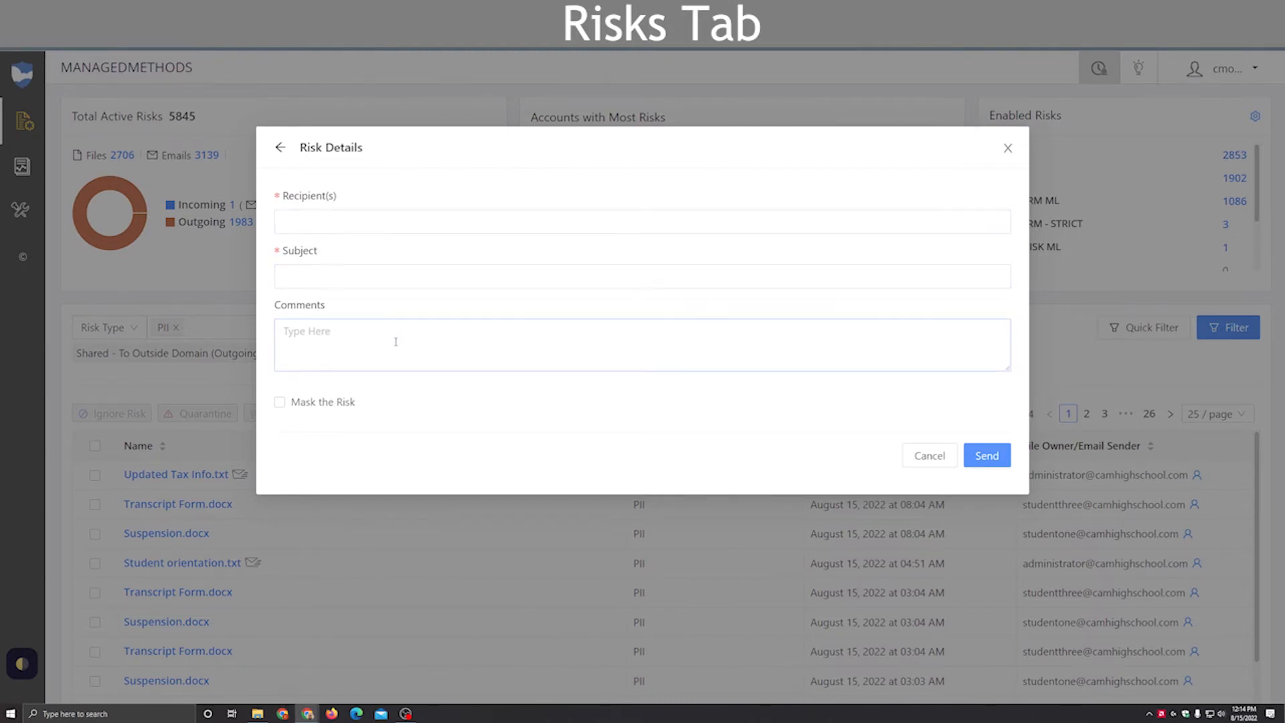
left_click(280, 408)
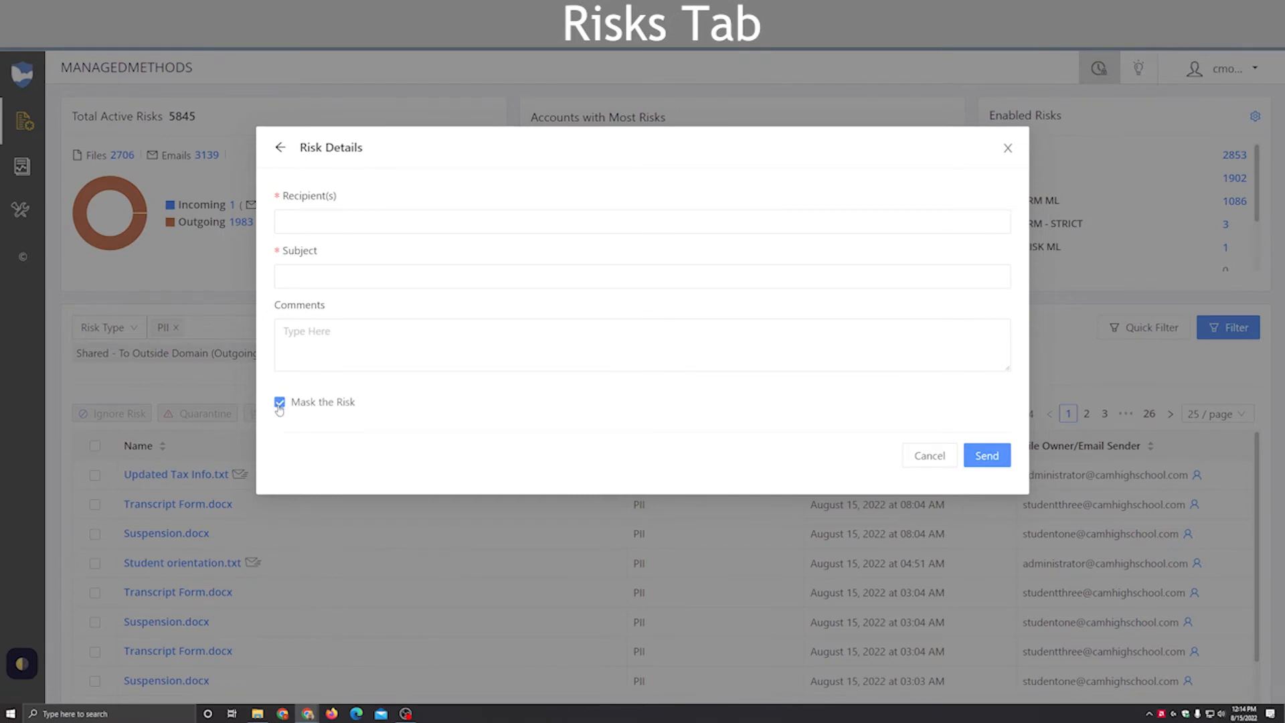
left_click(280, 408)
left_click(280, 148)
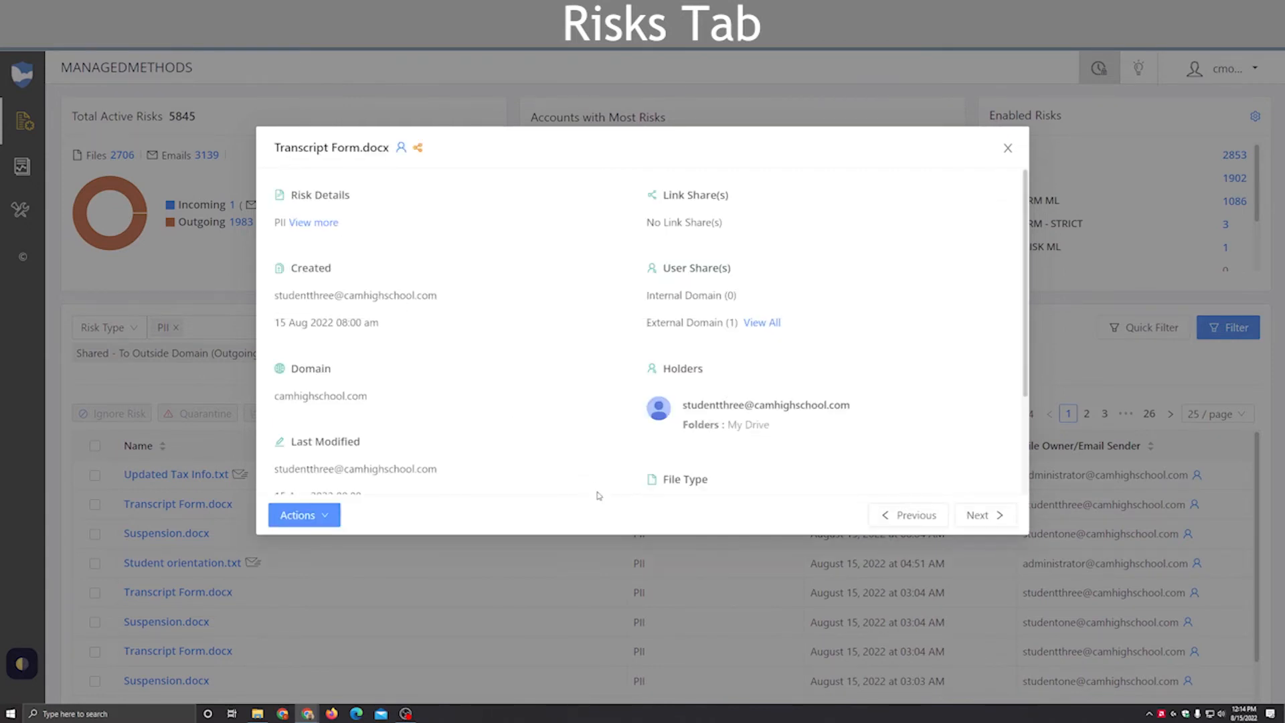
Step: Move on to the next file's risk details, Suspension.docx, and close the details window
left_click(977, 515)
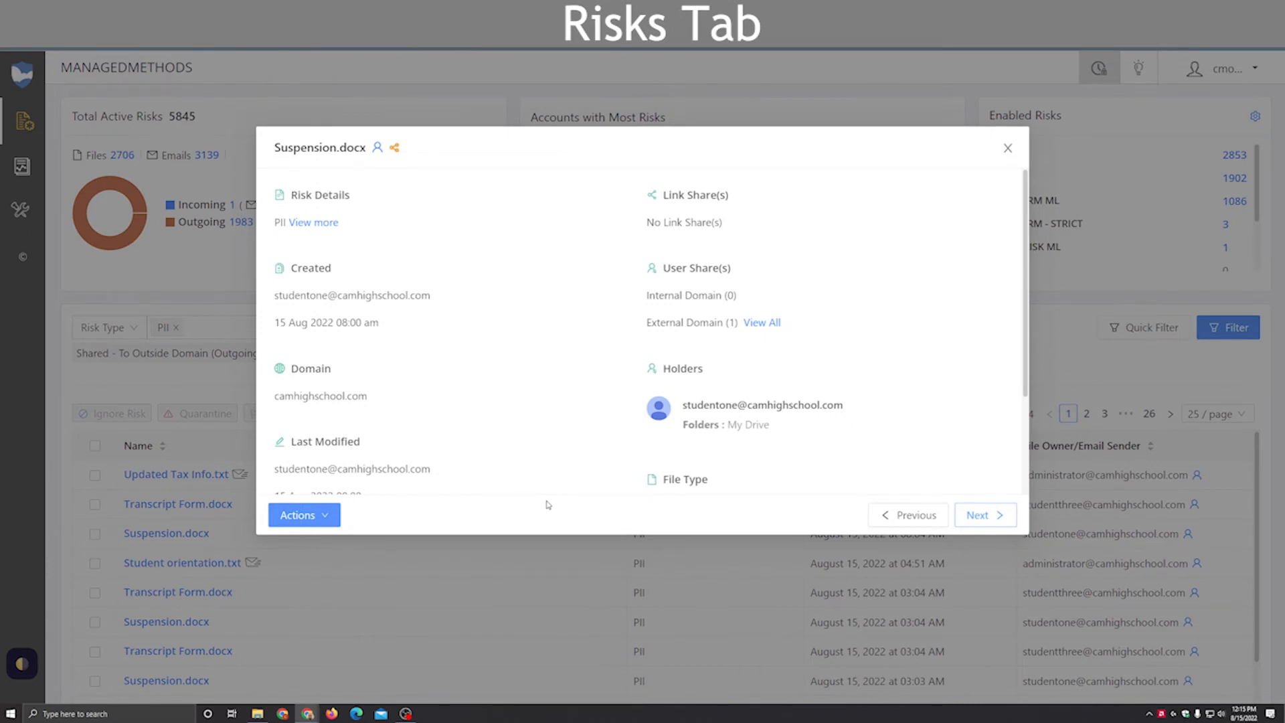
left_click(1007, 148)
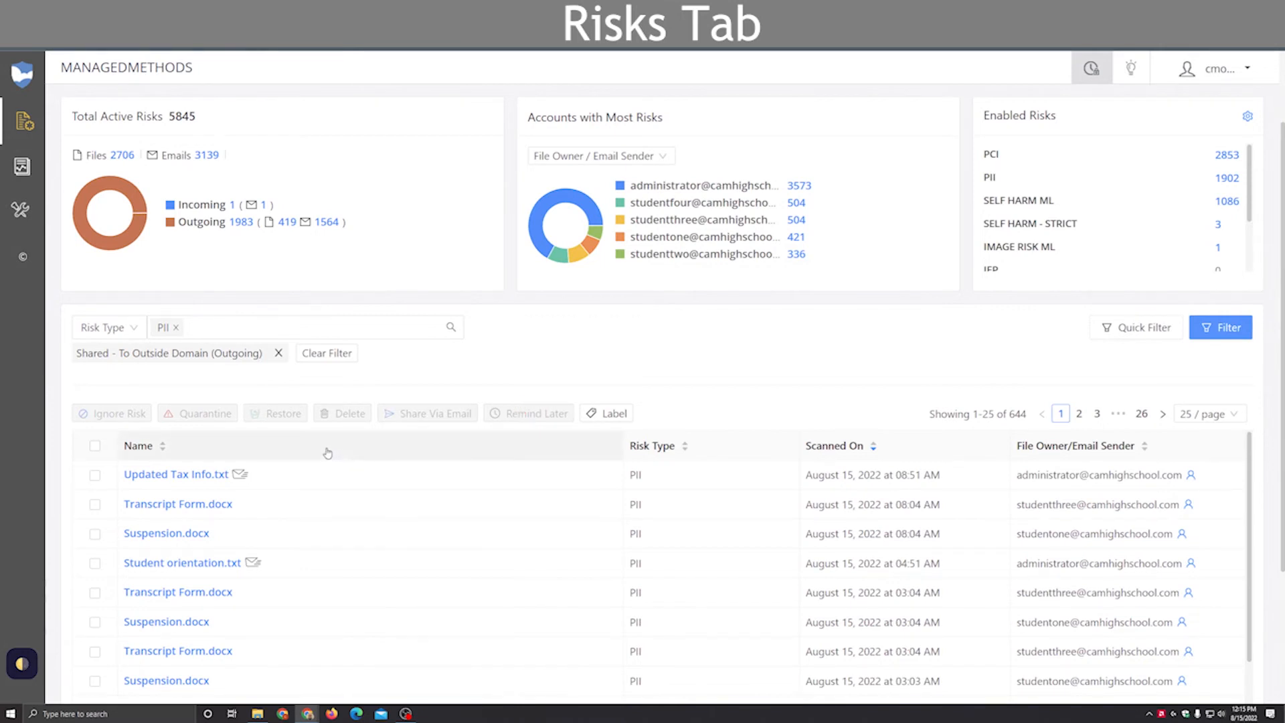
Step: Select the first three risks in the list, and deselect Transcript Form.docx and Suspension.docx to keep only Updated Tax Info.txt
left_click(94, 474)
left_click(95, 504)
left_click(95, 534)
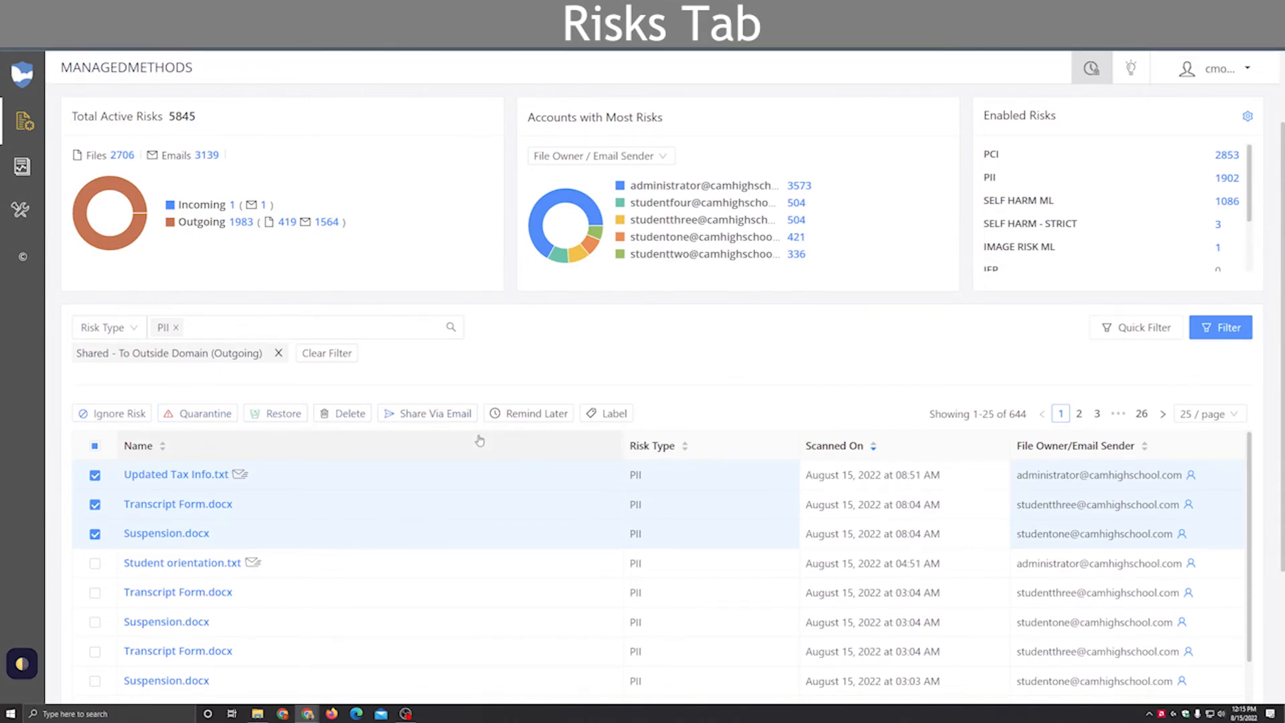
left_click(97, 535)
left_click(96, 506)
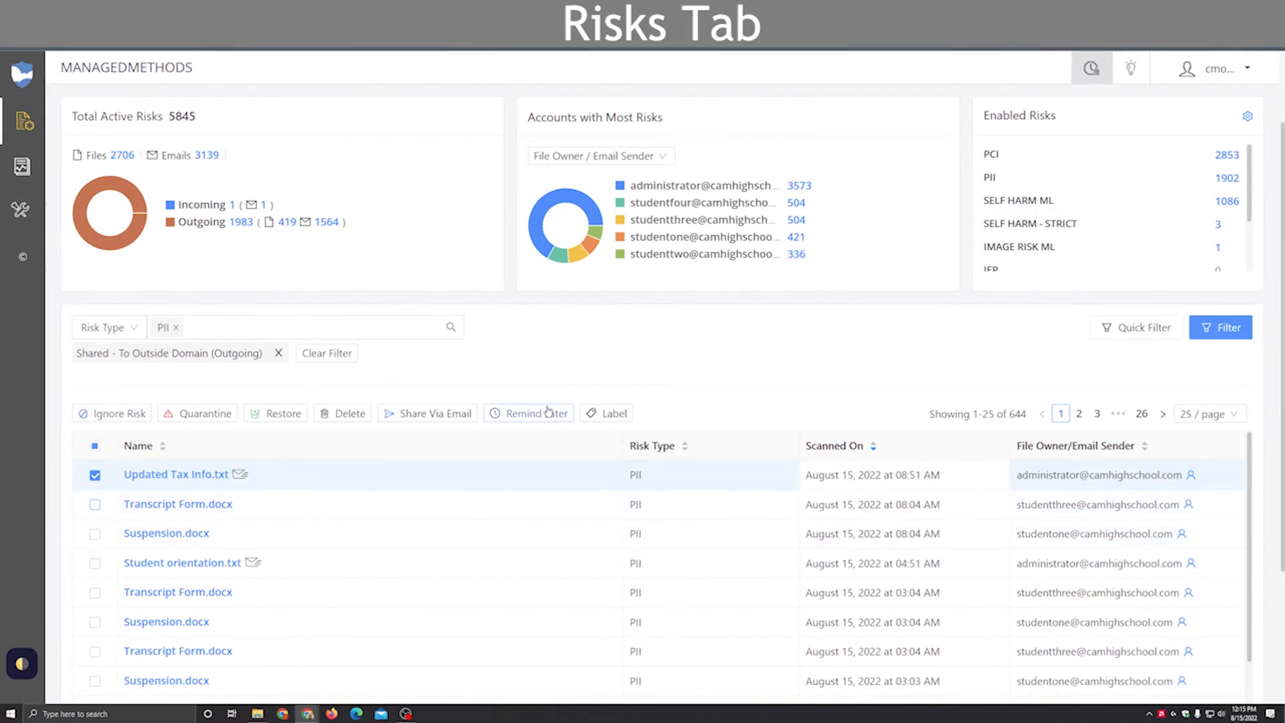
Step: Start creating a reminder for Updated Tax Info.txt, try its date and email fields, and dismiss it without adding
left_click(545, 415)
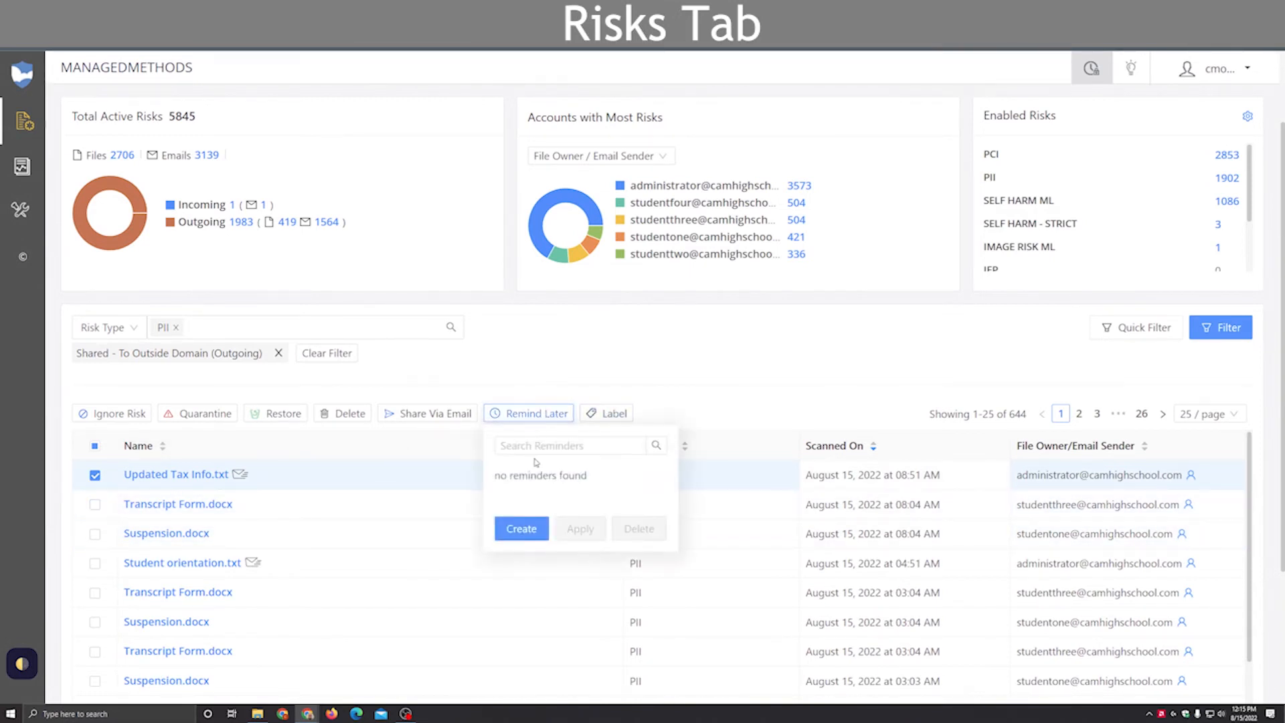
left_click(521, 529)
left_click(542, 471)
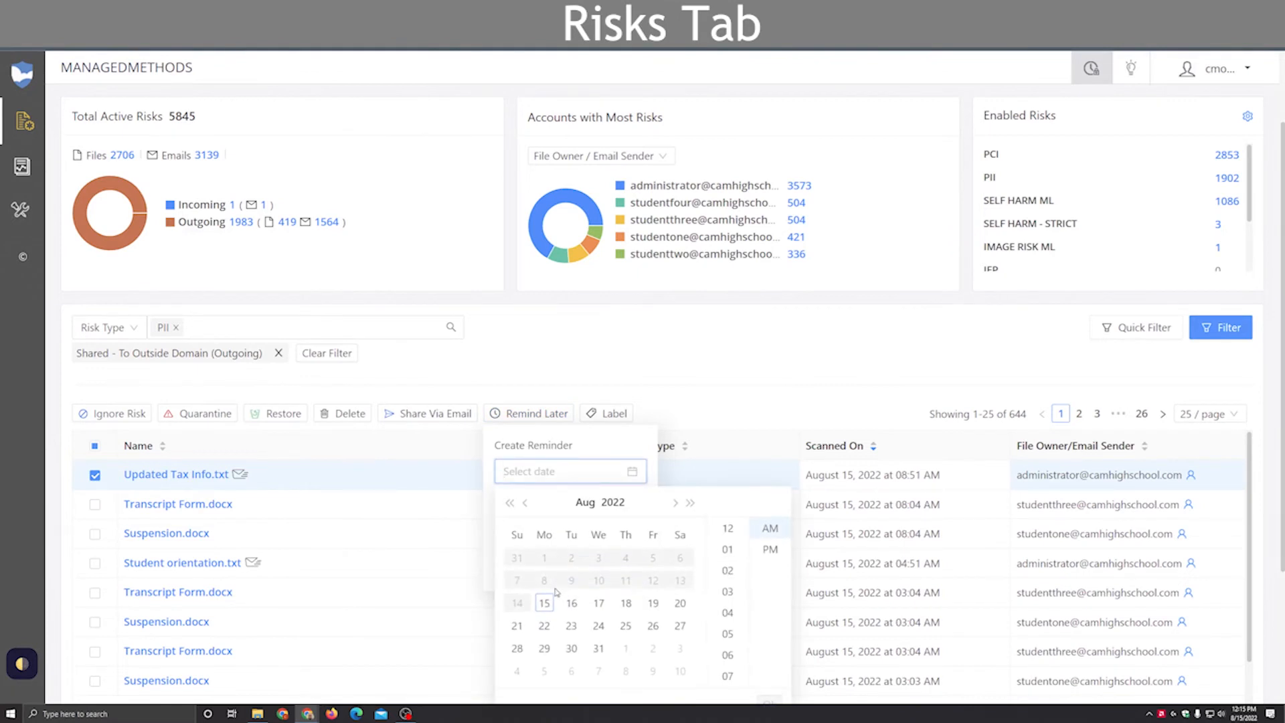
left_click(625, 451)
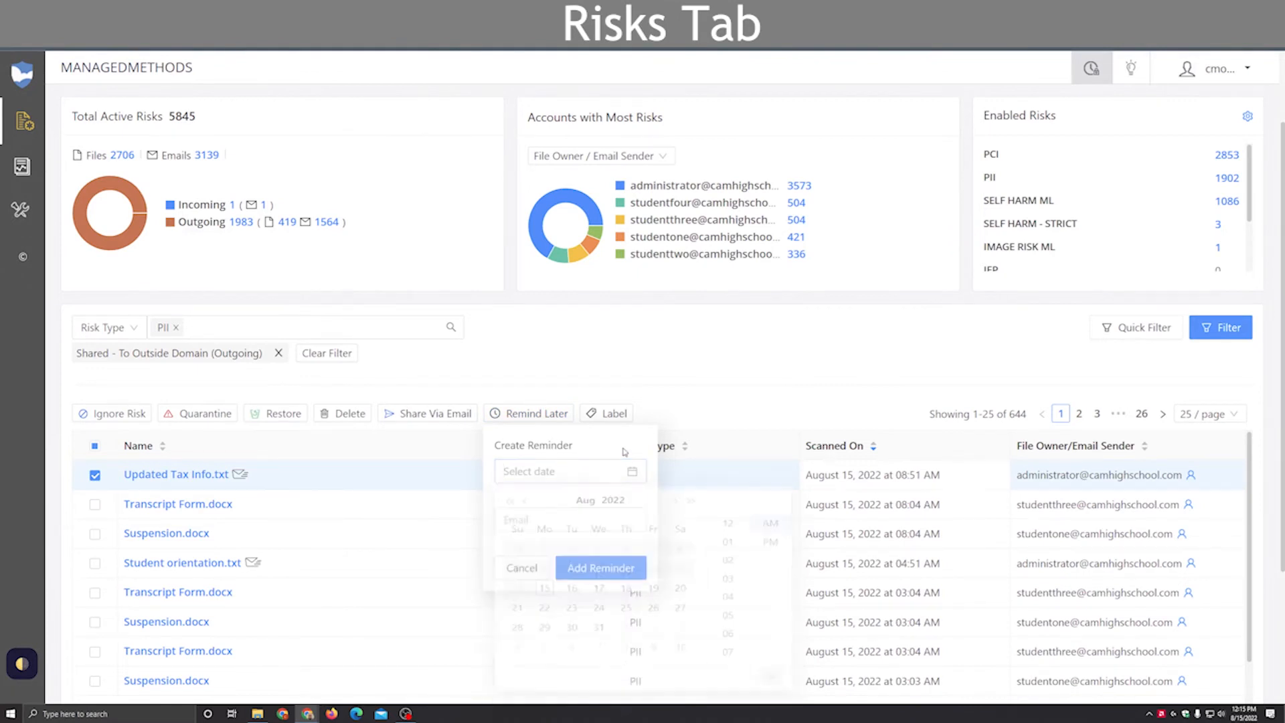
left_click(560, 516)
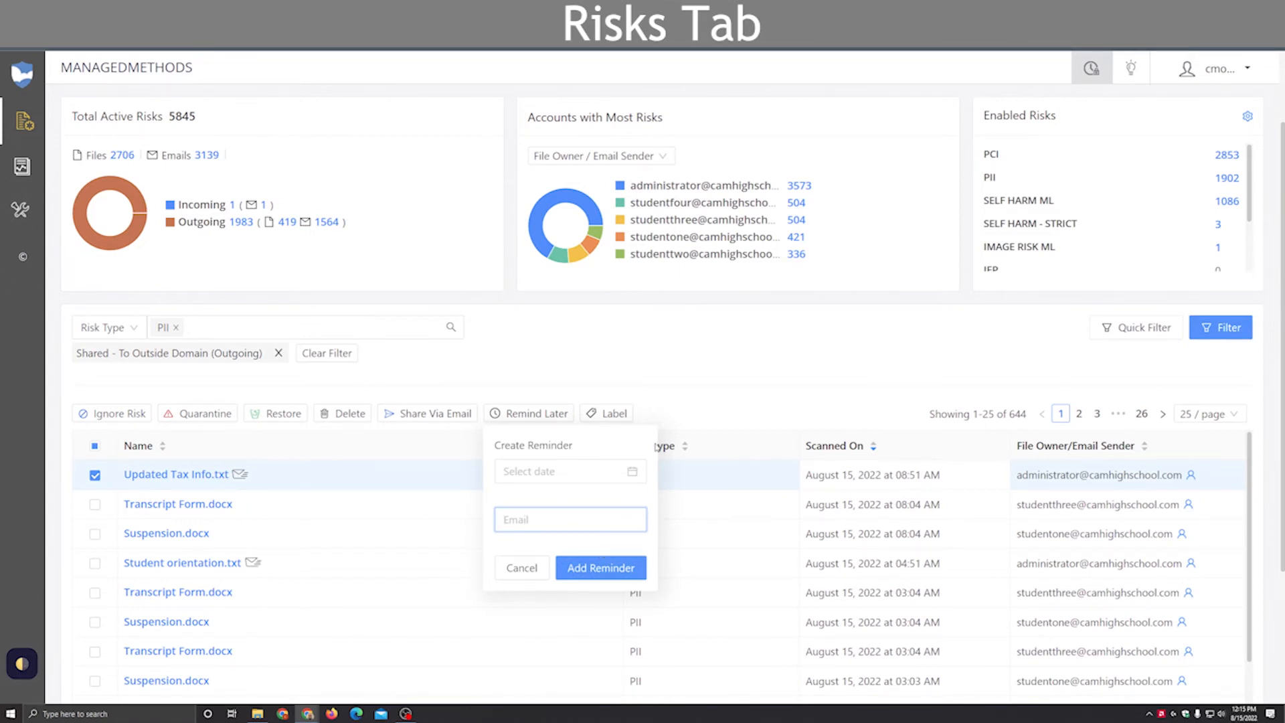
left_click(667, 399)
Step: Apply the In Review label and the staff member's Responsibility label to Updated Tax Info.txt
left_click(614, 414)
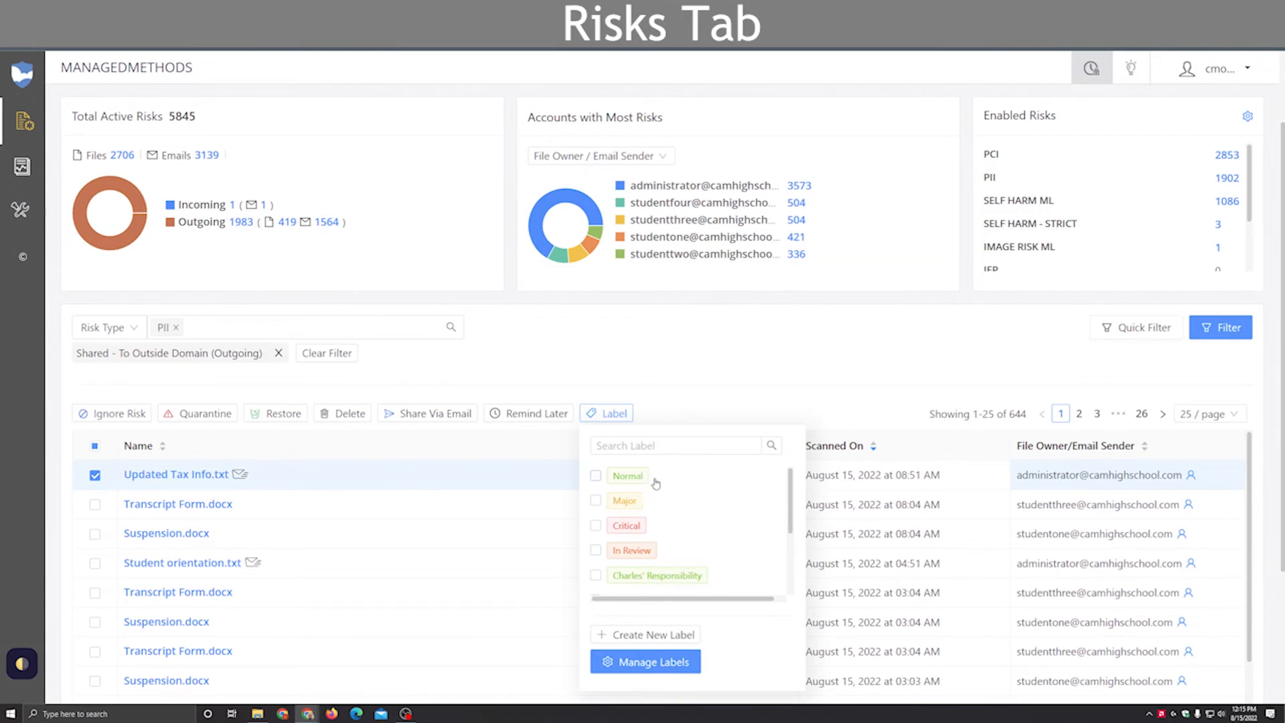
scroll(619, 499, "down", 2)
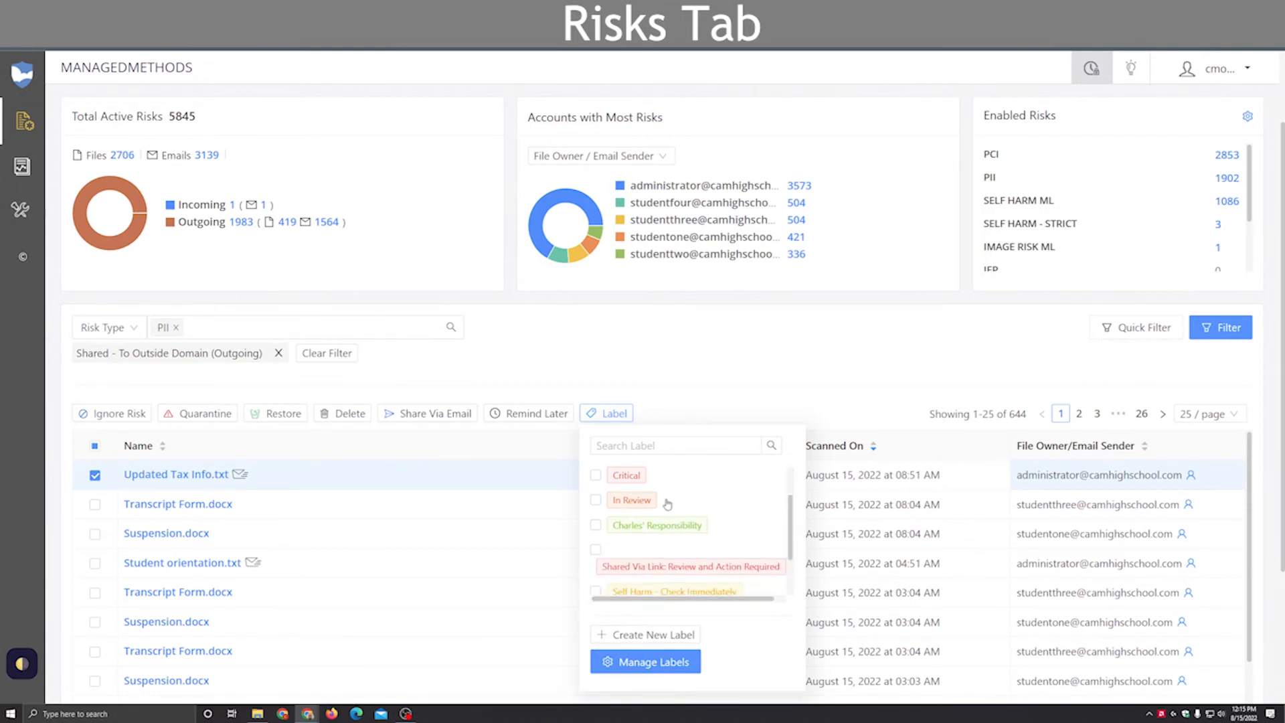
left_click(596, 501)
left_click(595, 525)
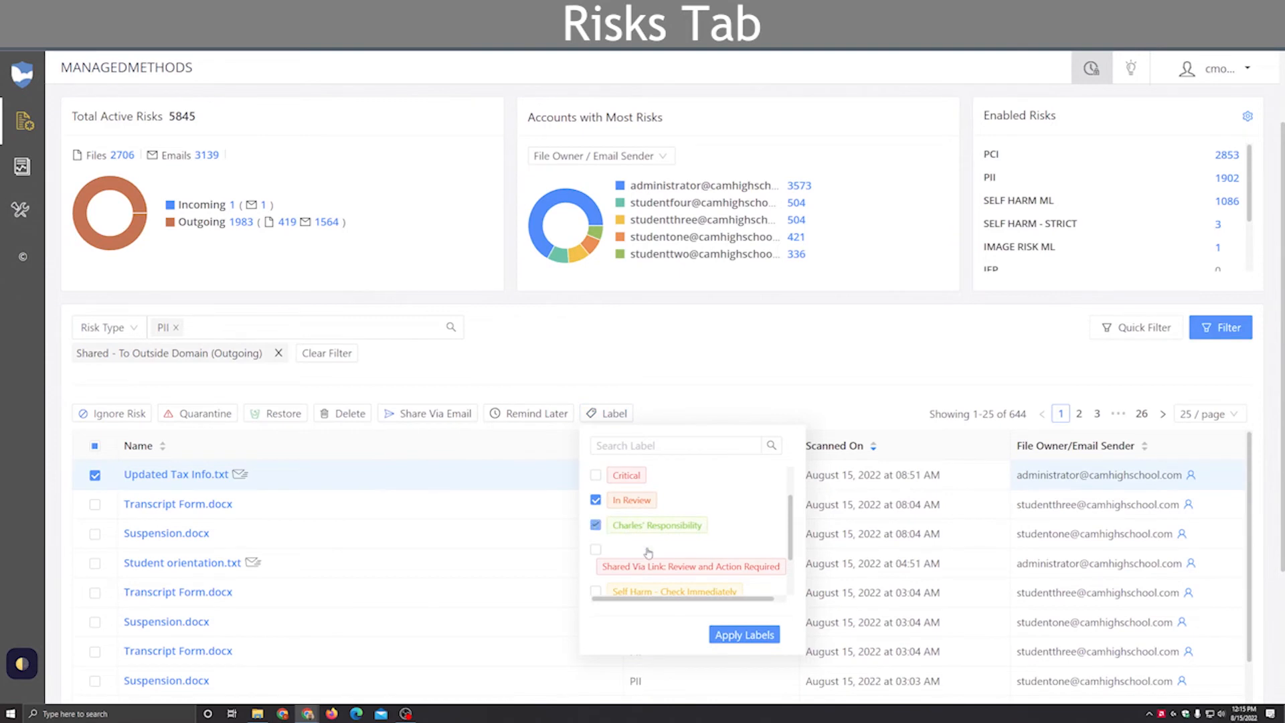
left_click(745, 634)
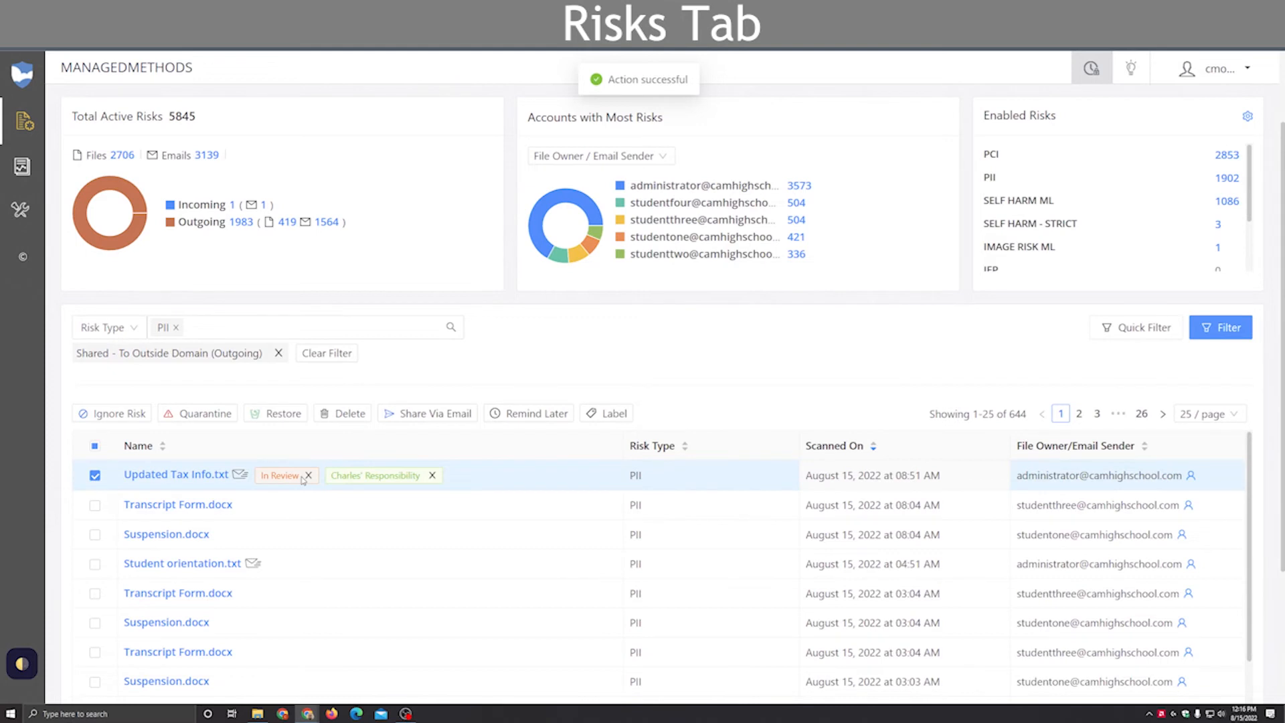
Step: Remove the In Review label and the staff member's Responsibility label from Updated Tax Info.txt, confirming each removal
left_click(308, 475)
left_click(372, 436)
left_click(362, 475)
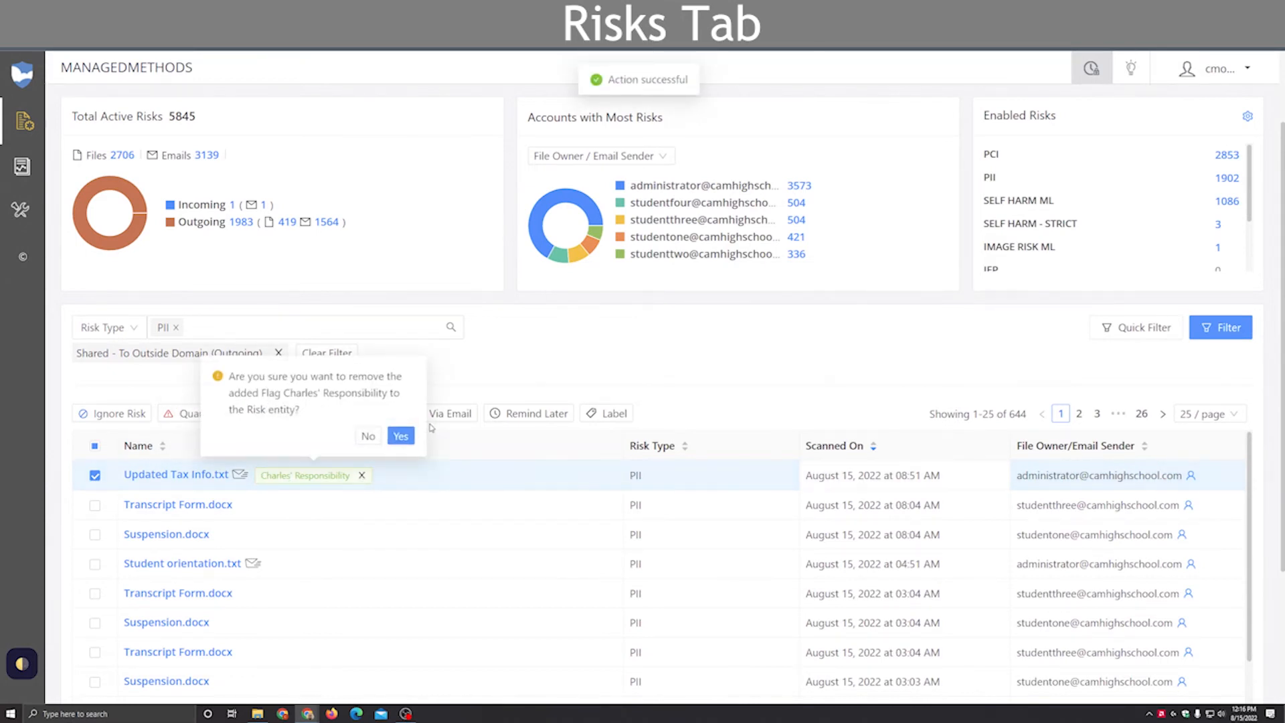
left_click(400, 436)
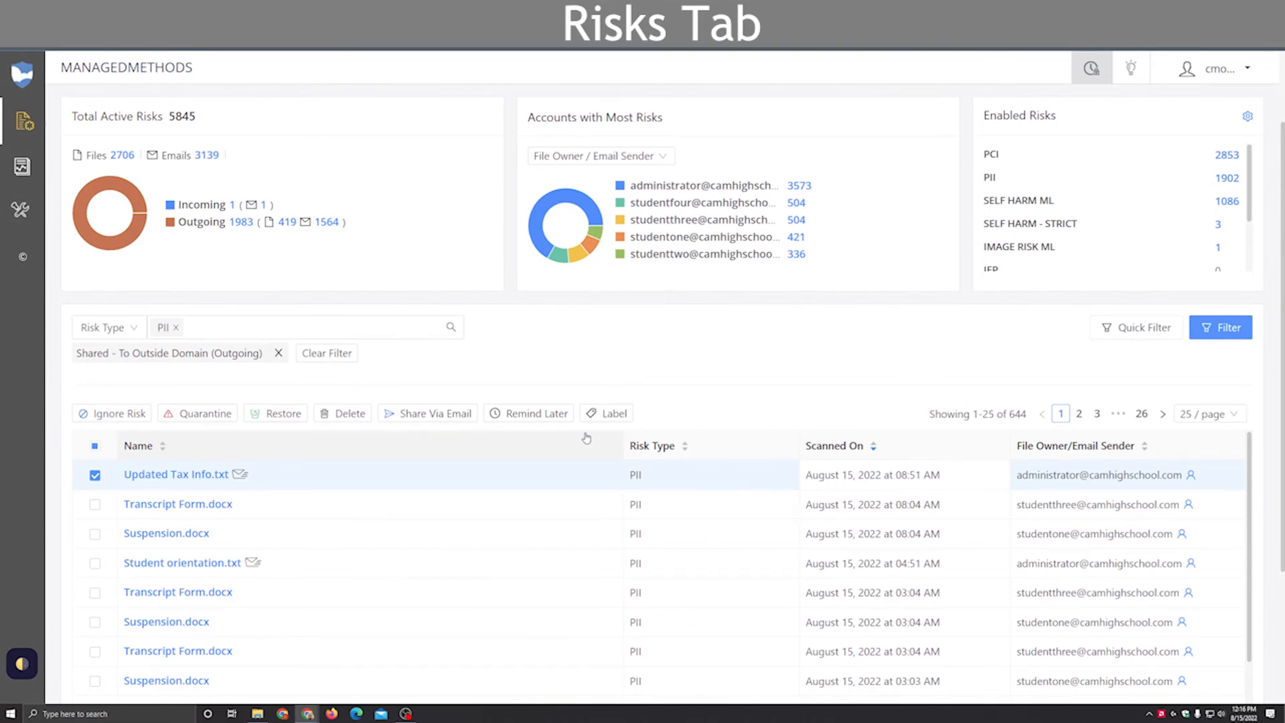
Step: Open the form for a new label, review its name, color and filter parameter options, and cancel it
left_click(607, 414)
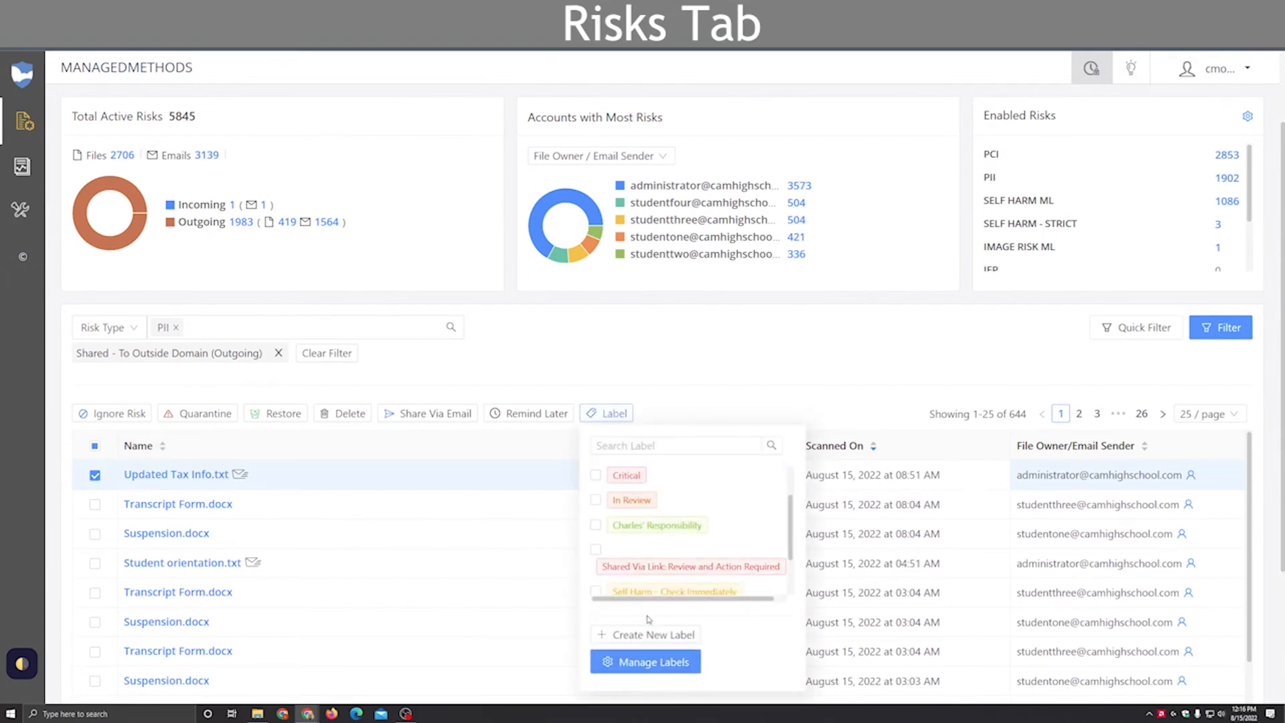
left_click(653, 634)
left_click(964, 139)
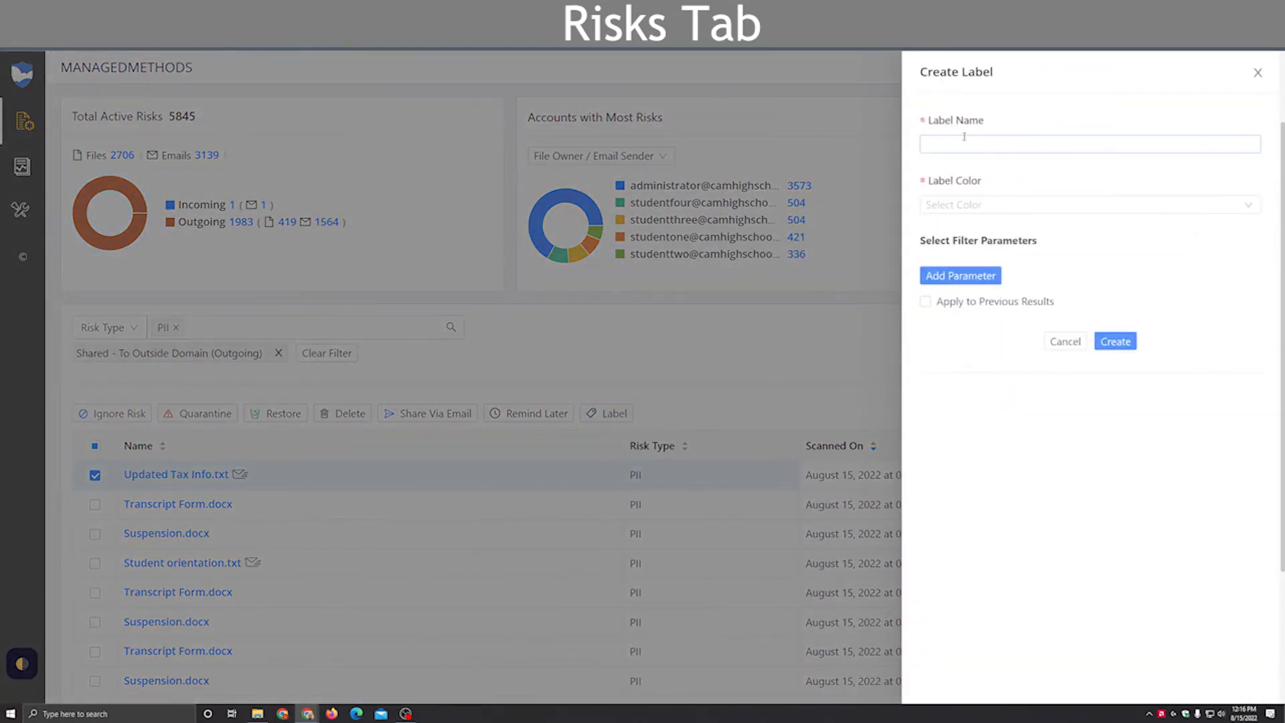
left_click(968, 203)
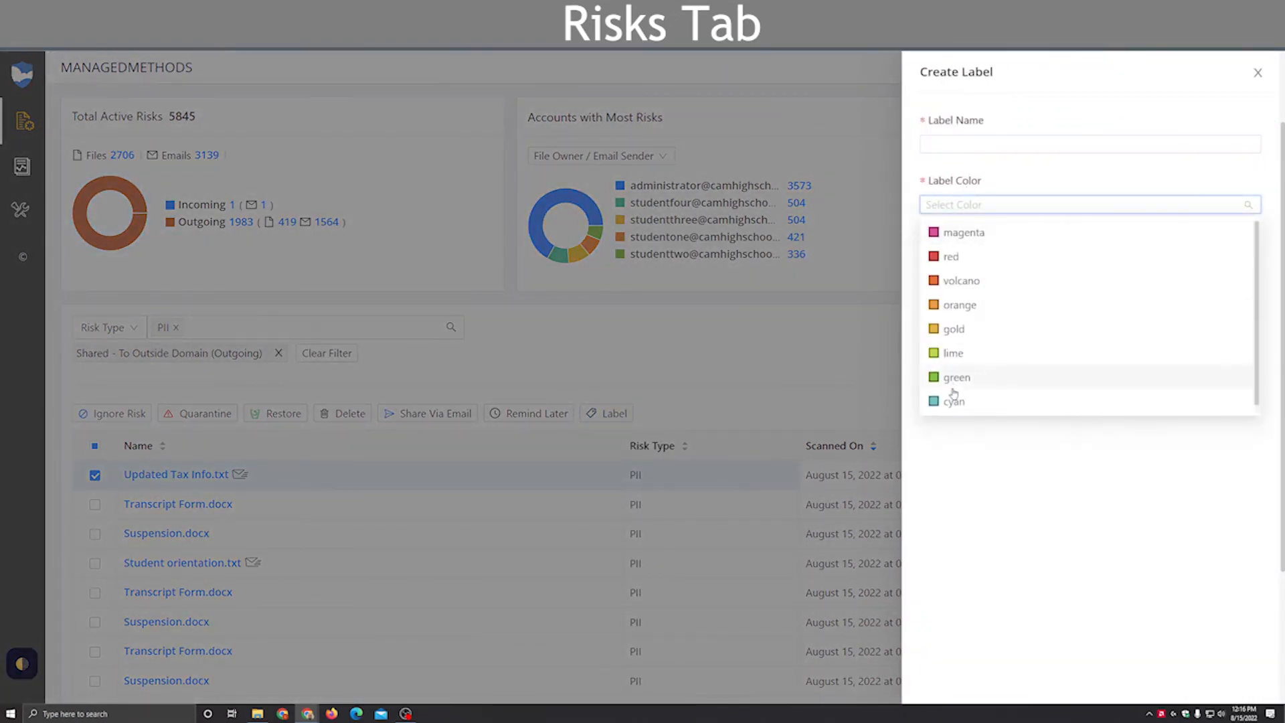
left_click(973, 497)
left_click(962, 277)
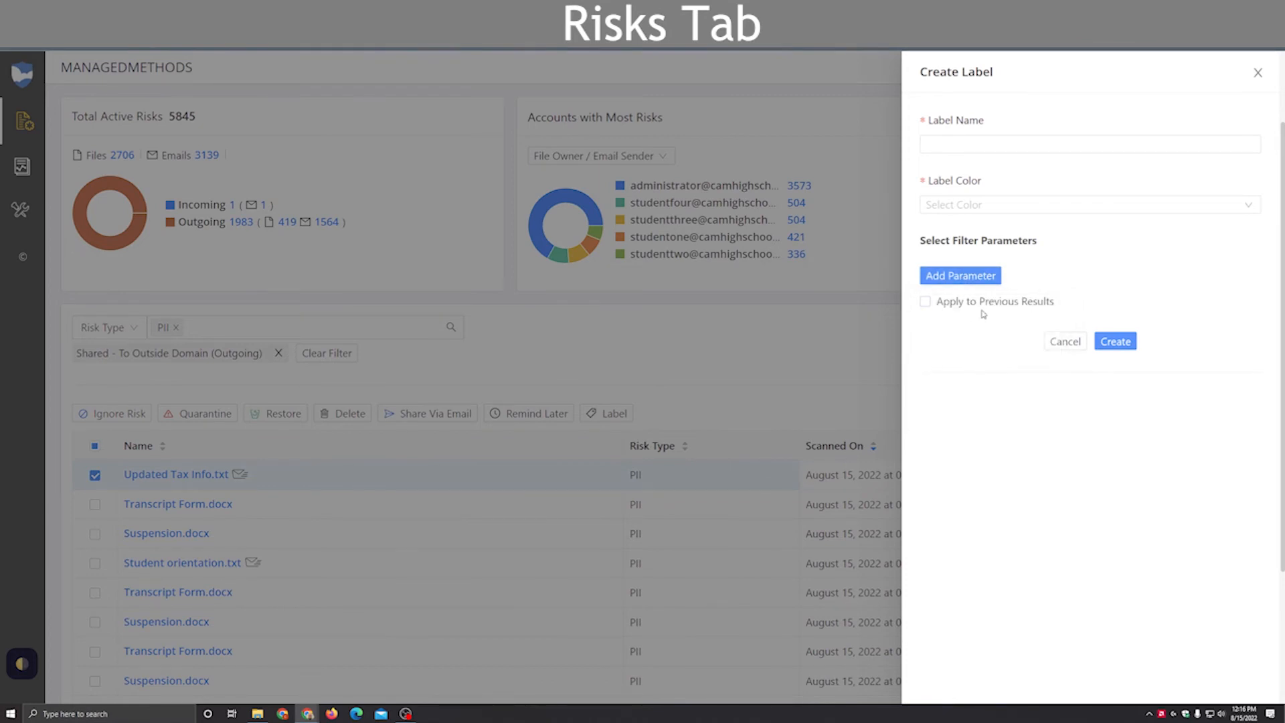
left_click(1060, 341)
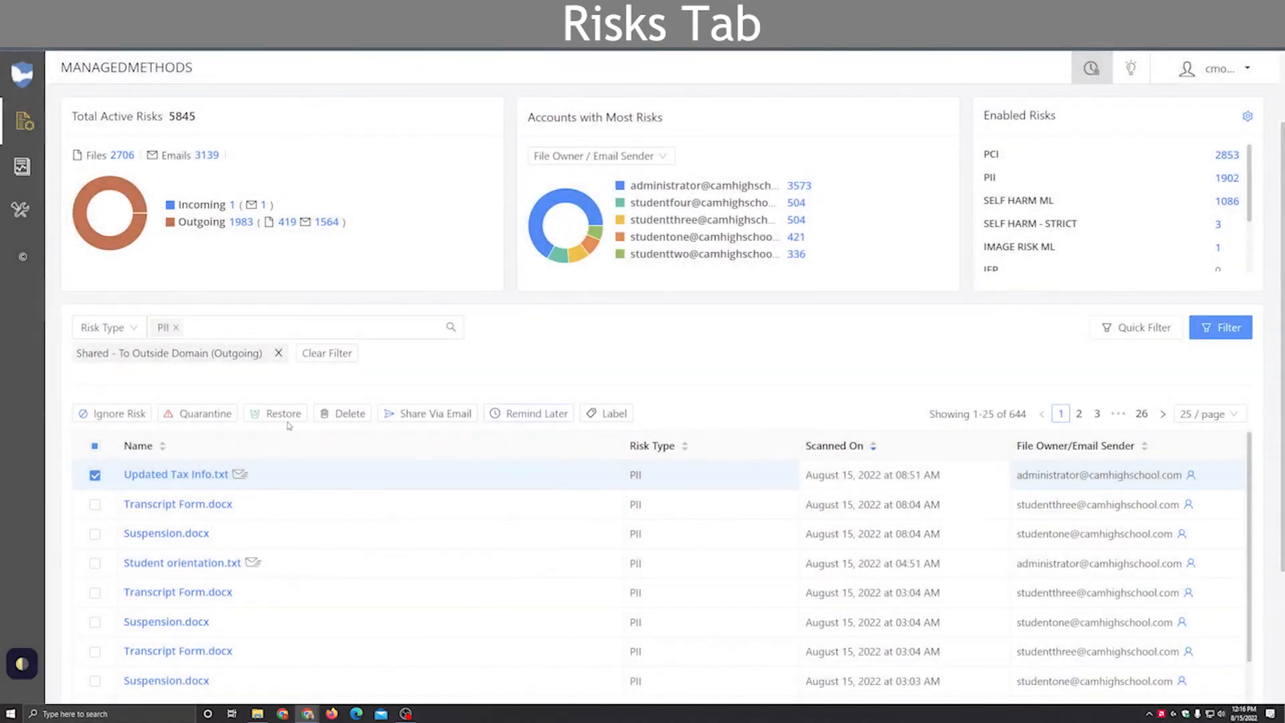
Step: Deselect Updated Tax Info.txt and list only the risks of the SELF HARM ML type
left_click(96, 476)
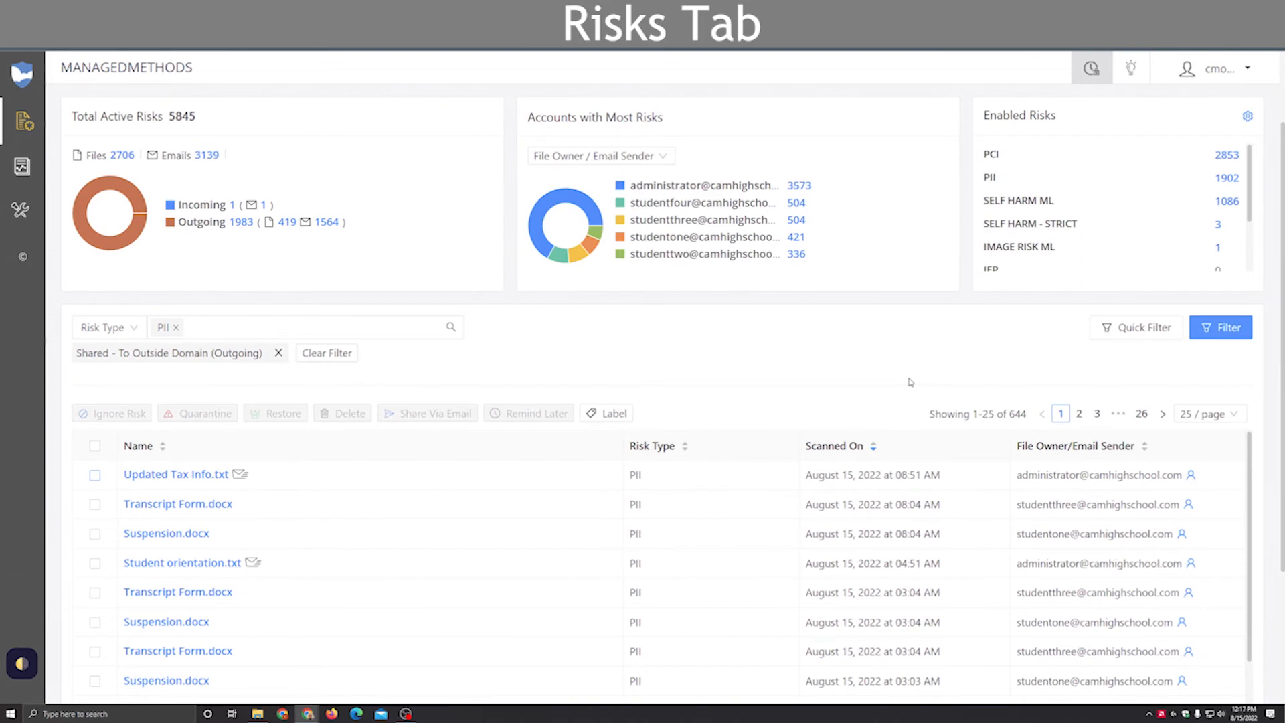
left_click(1227, 201)
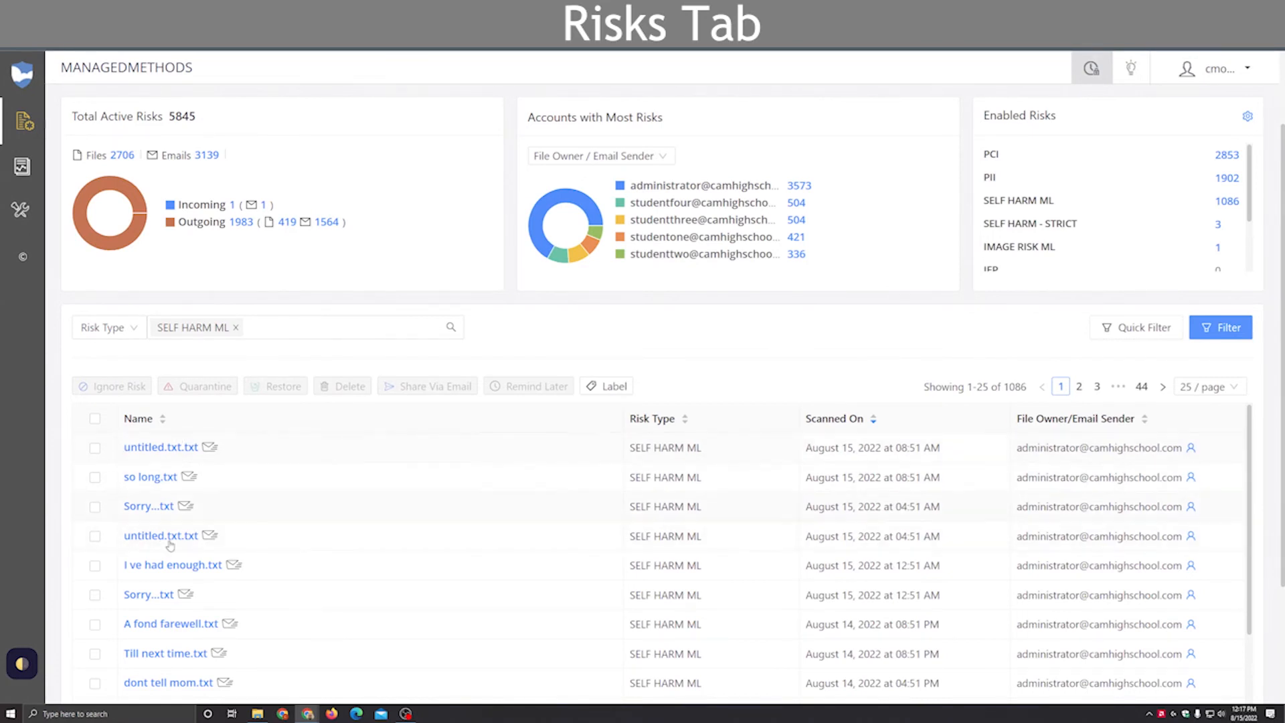
Step: Open the details of the first untitled.txt.txt risk, view its external domain recipients, and return to the details
left_click(172, 454)
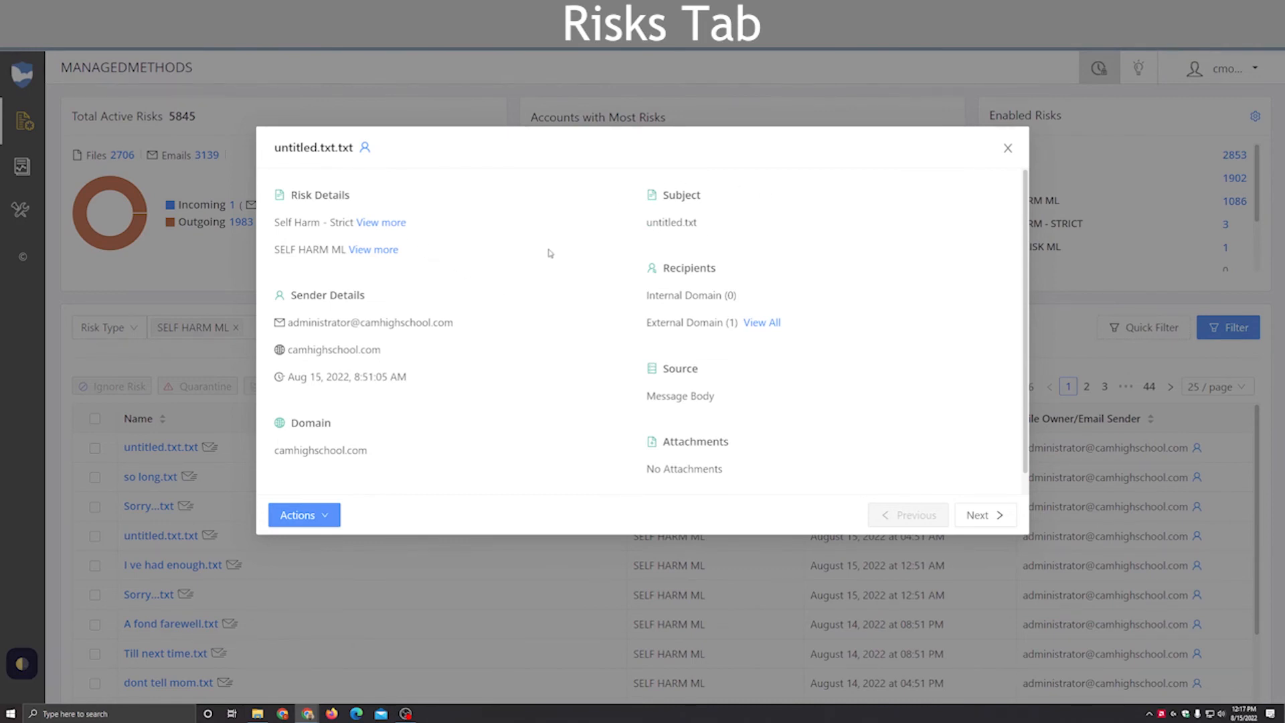
scroll(374, 274, "down", 1)
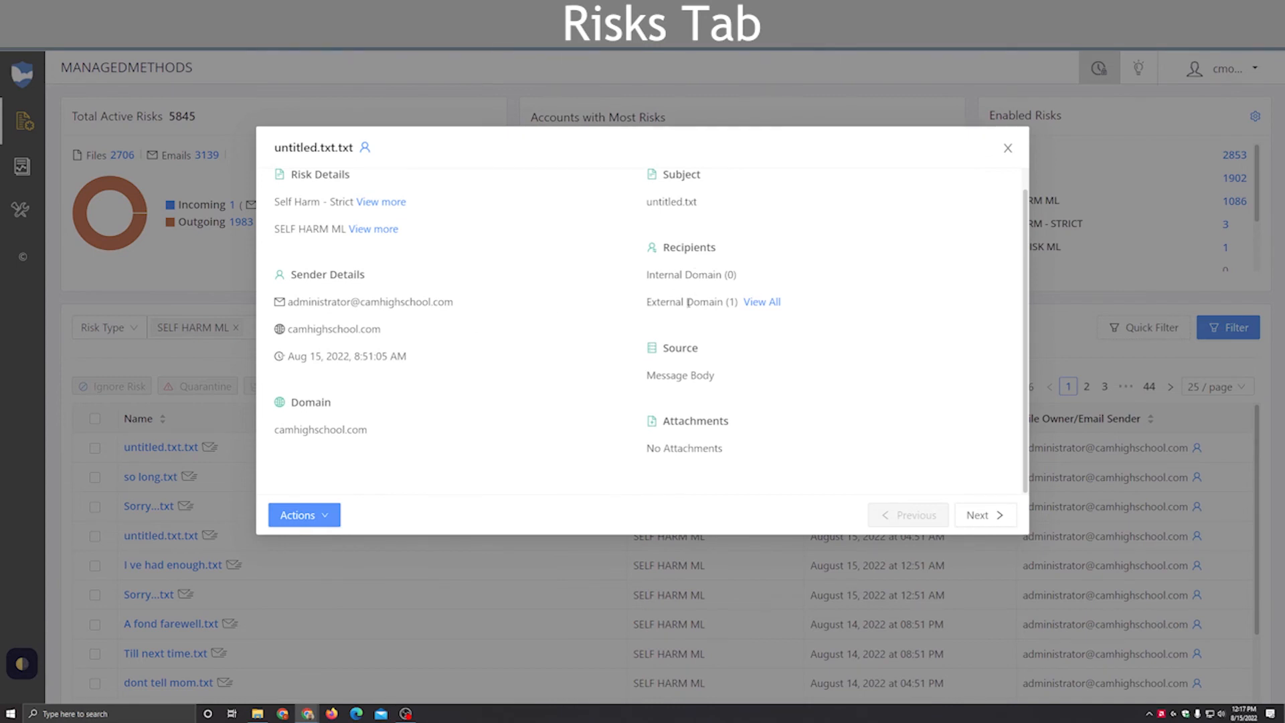
left_click(773, 302)
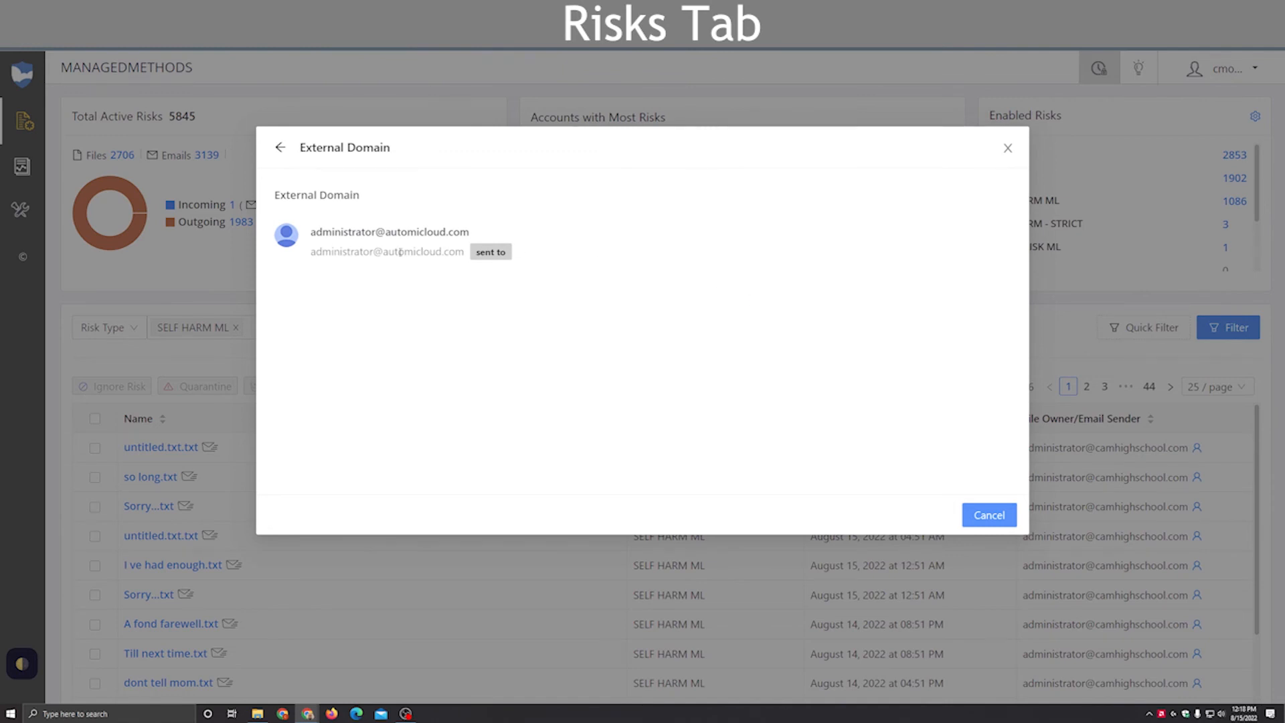
left_click(281, 152)
Step: View more on the SELF HARM ML detection, download its message body, and open the downloaded untitled_txt.html
scroll(456, 364, "down", 1)
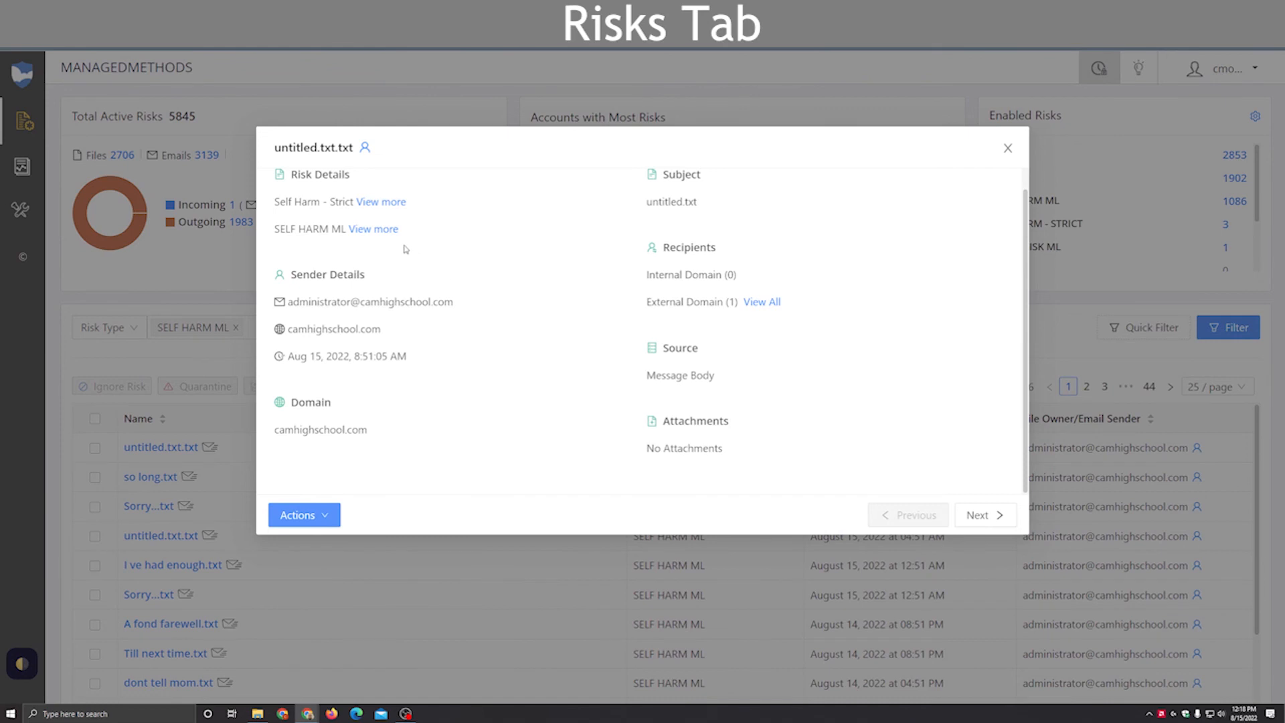
mouse_move(375, 234)
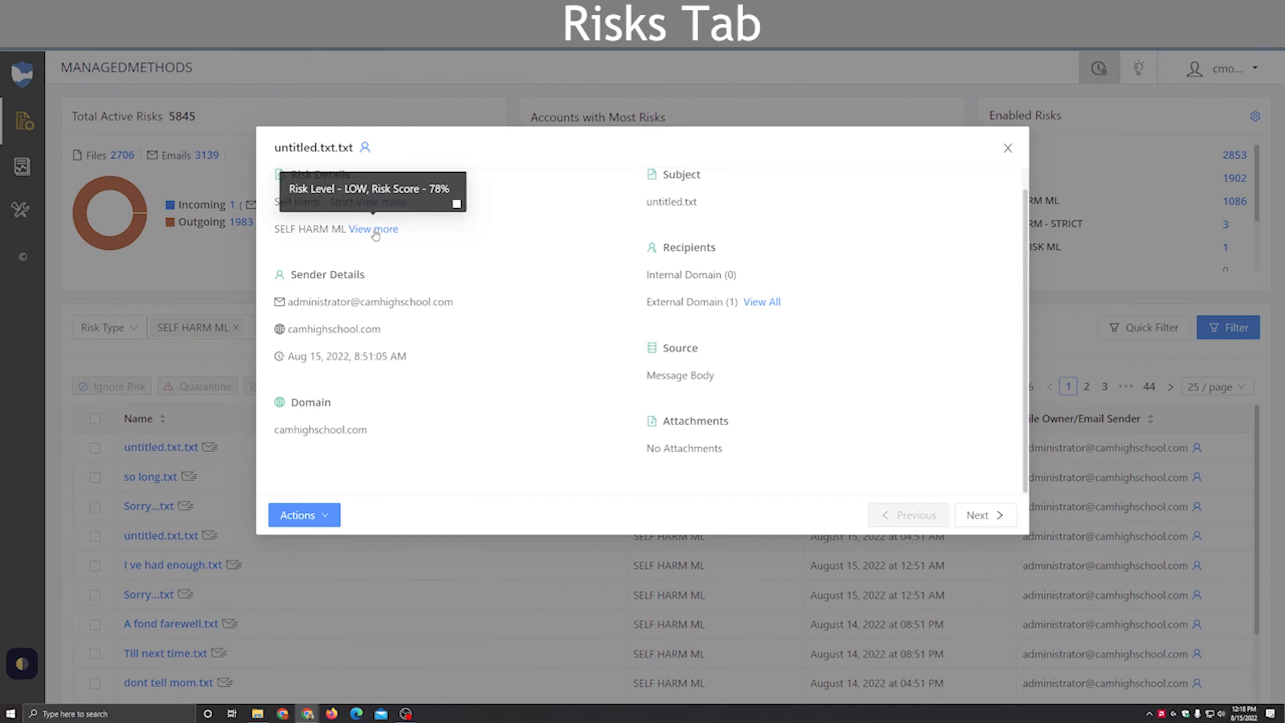
left_click(375, 231)
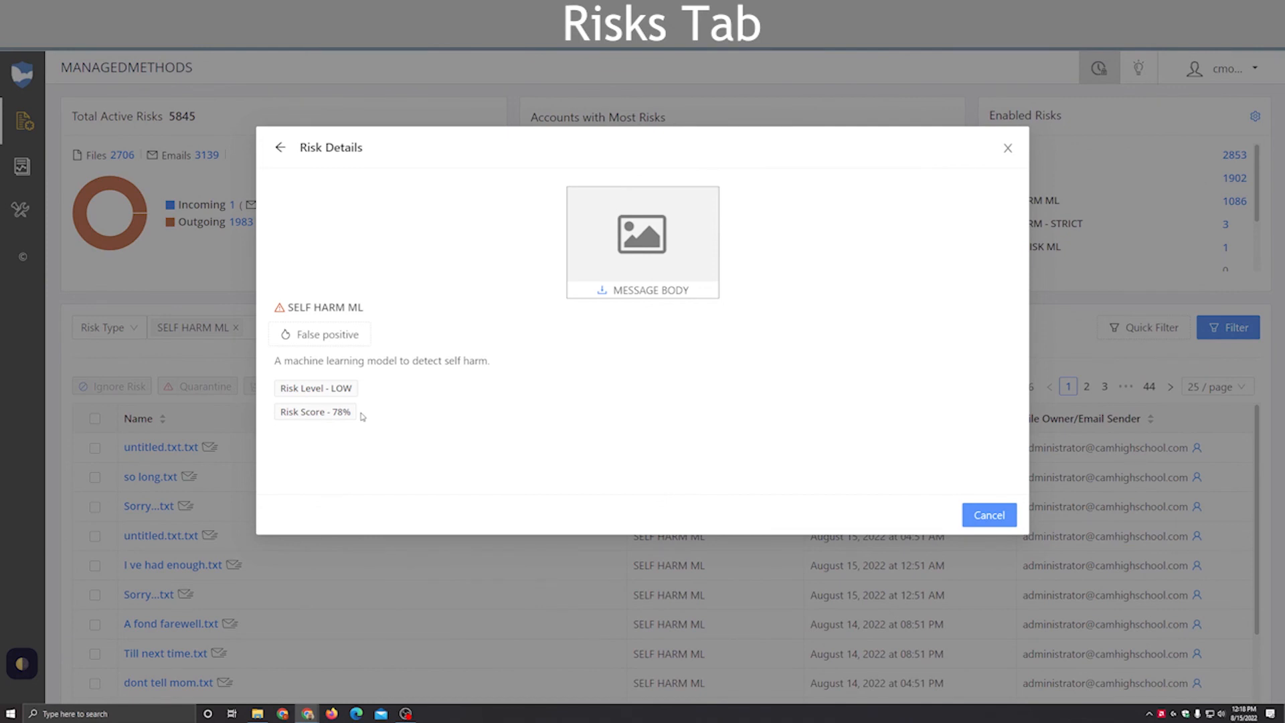
left_click(601, 295)
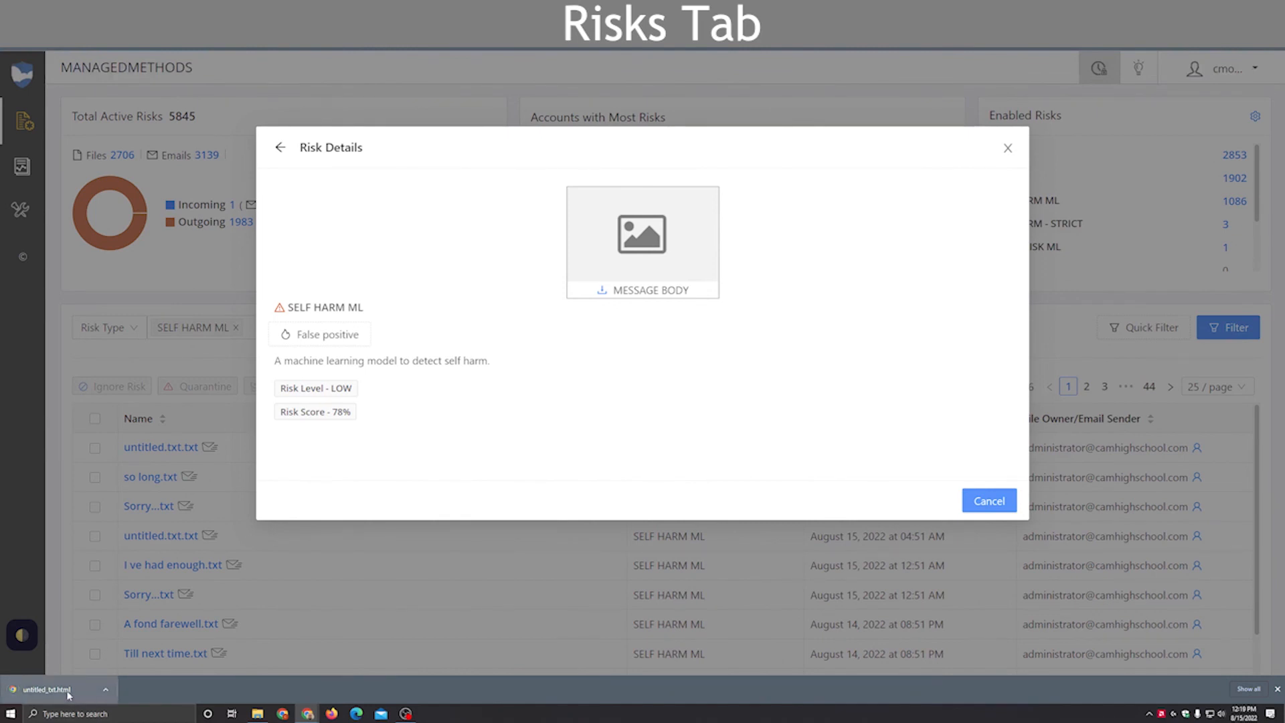
left_click(47, 690)
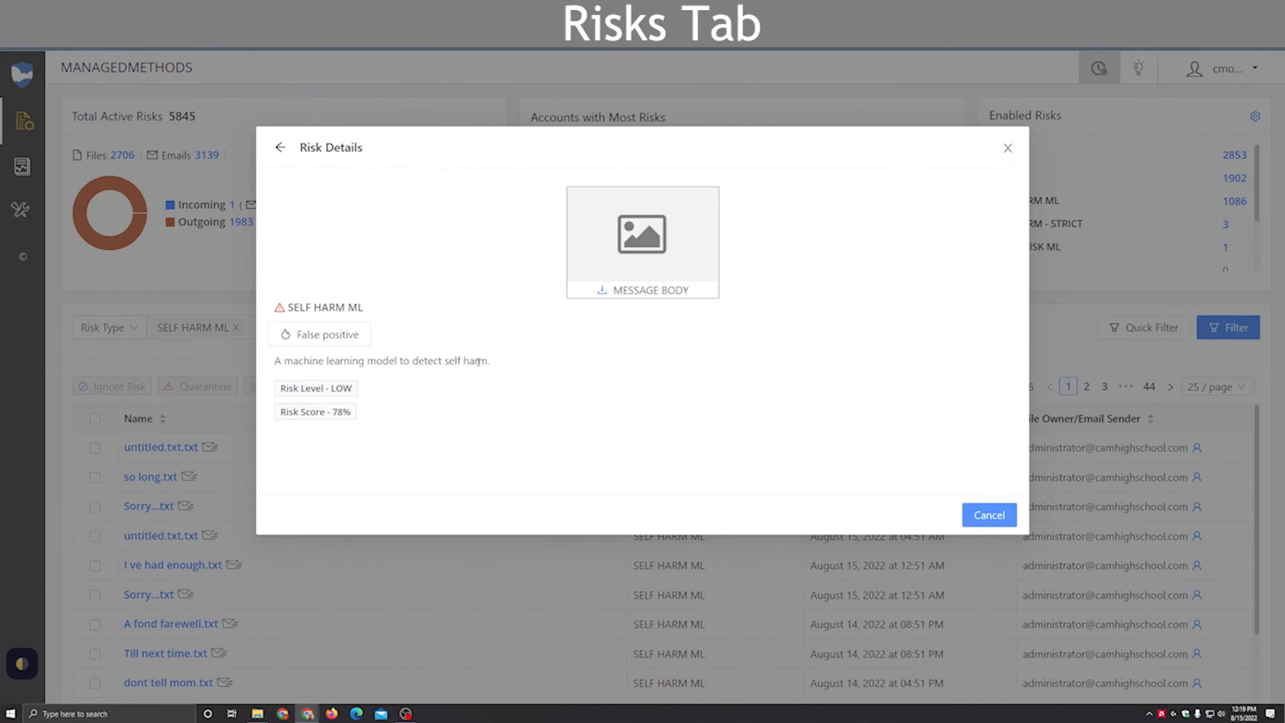
Step: Examine the false positive feedback form for the SELF HARM ML detection, dismiss it, and return to the risk's details
left_click_drag(348, 308, 372, 311)
left_click(409, 312)
left_click(350, 337)
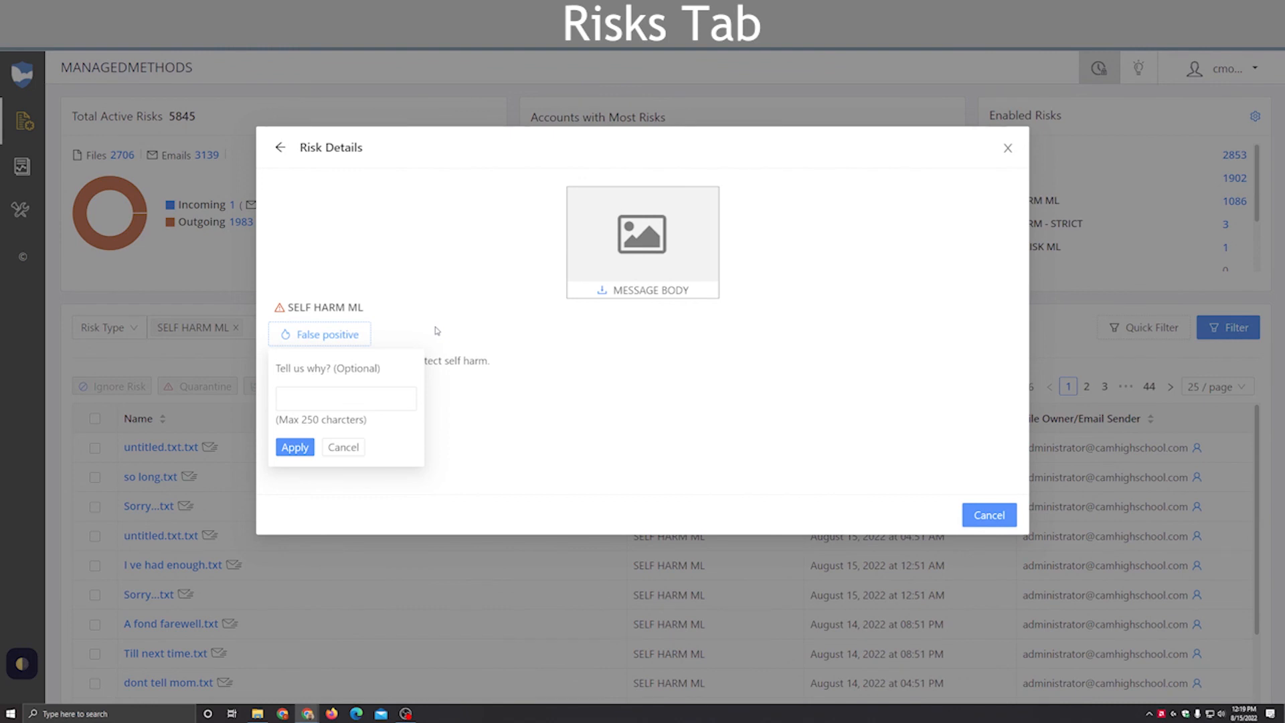
left_click(461, 291)
left_click(281, 149)
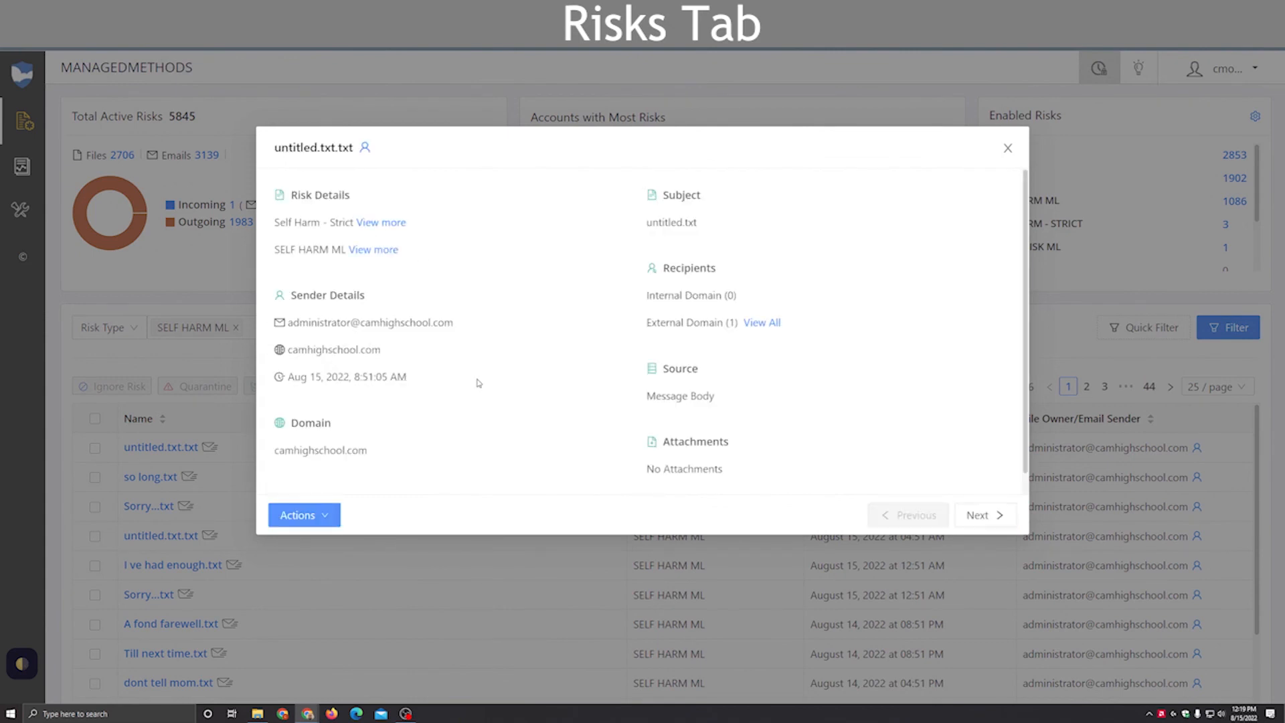
Step: Review the actions available for untitled.txt.txt without applying any, and close its details
left_click(325, 515)
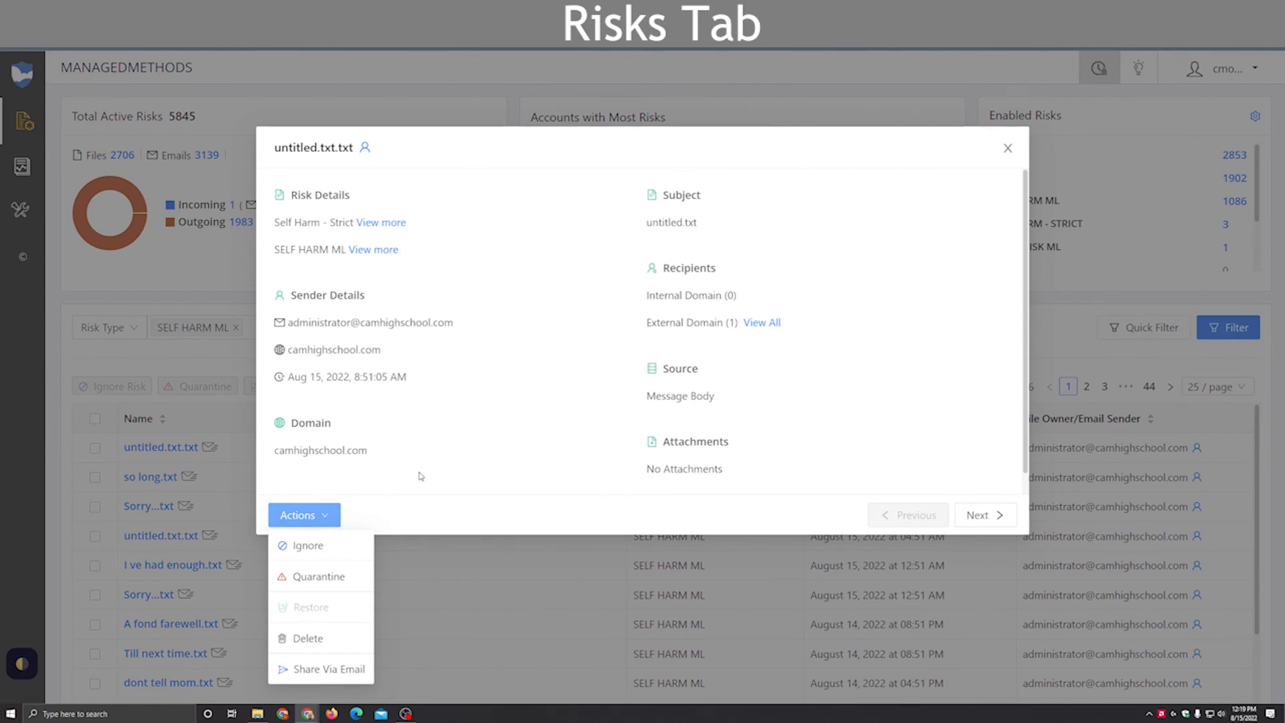
left_click(556, 422)
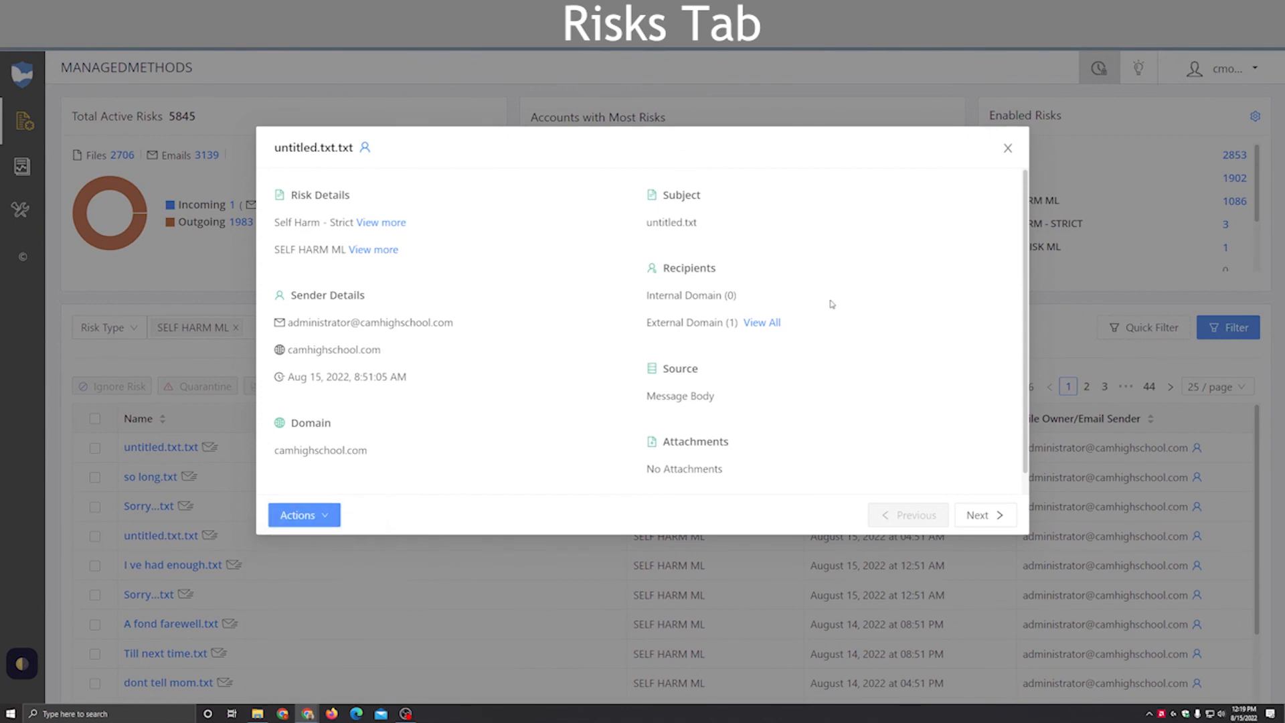
left_click(1008, 149)
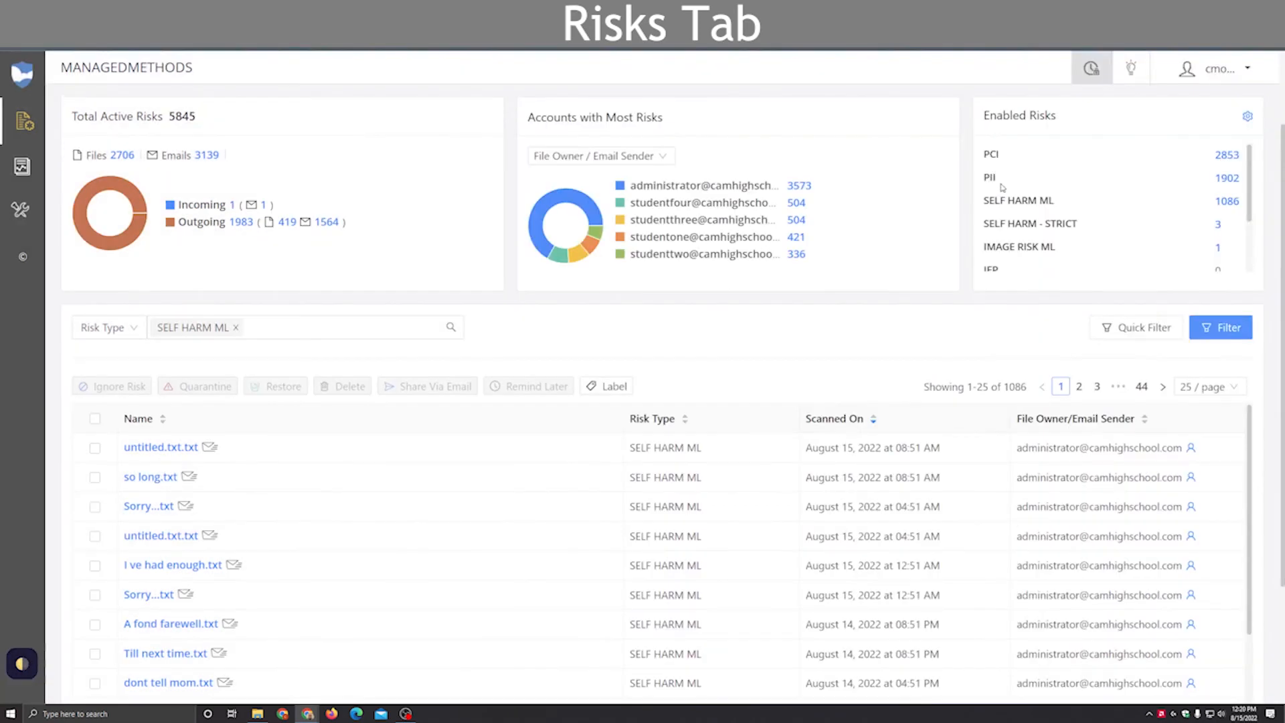